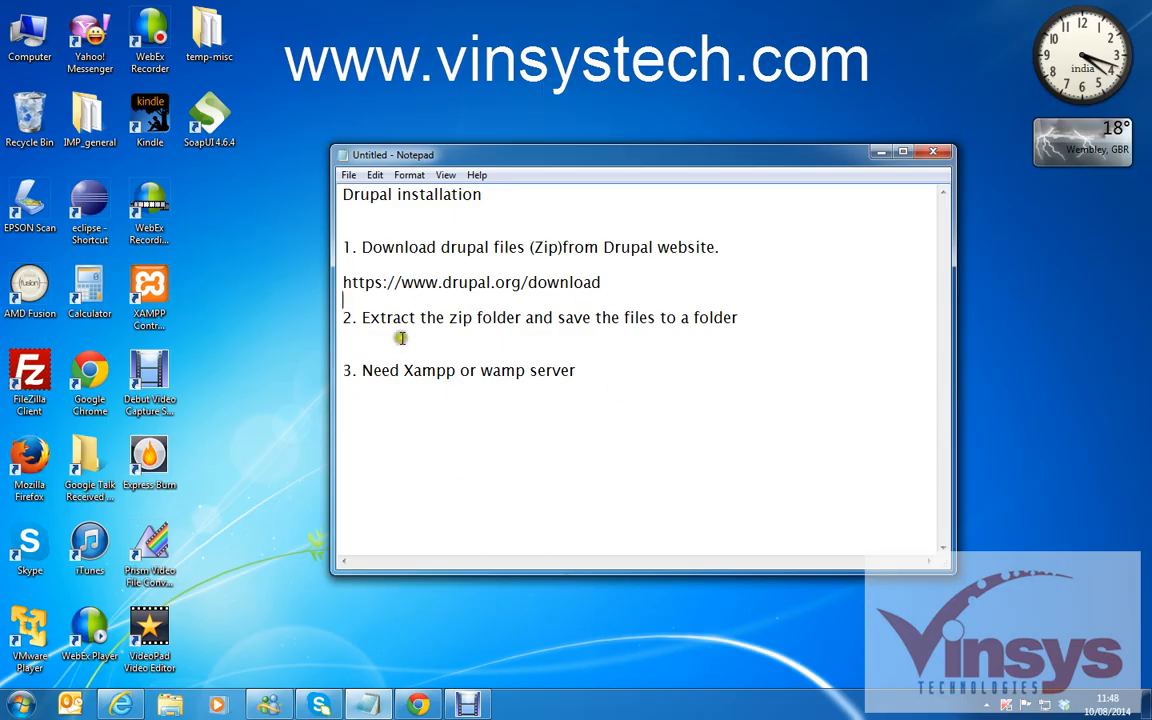
left_click(401, 282)
left_click_drag(401, 282, 523, 286)
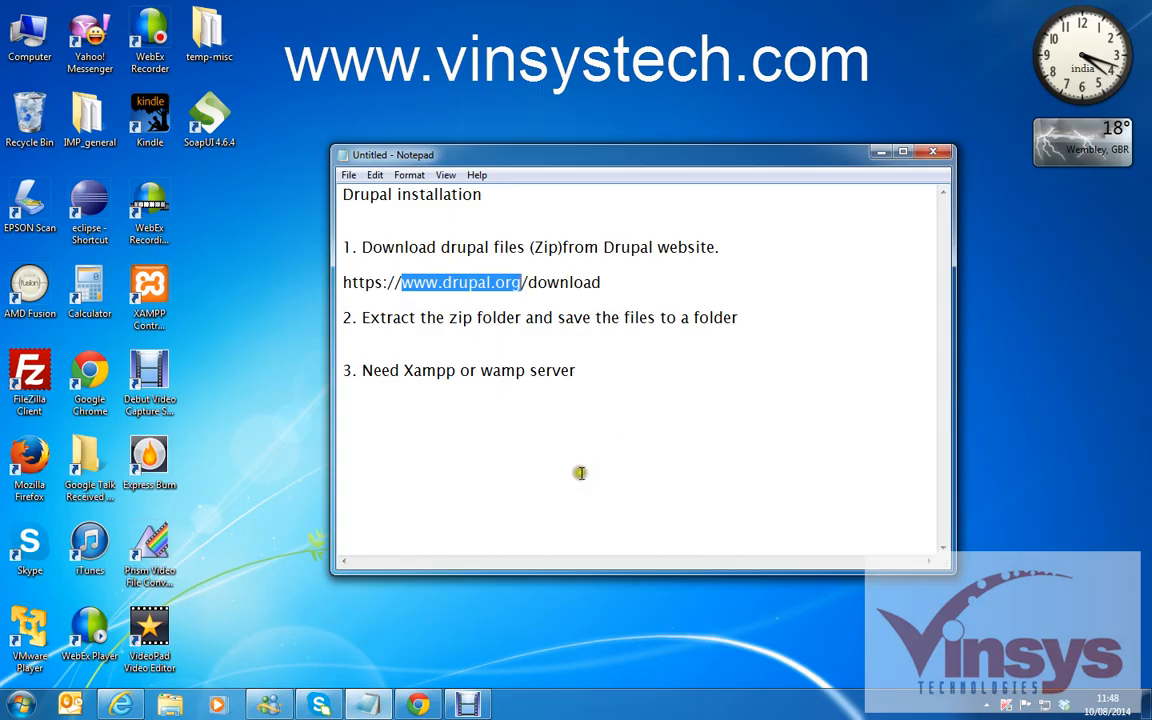
Search 'drupal download' in Chrome and open drupal.org's Download & Extend page.
left_click(418, 705)
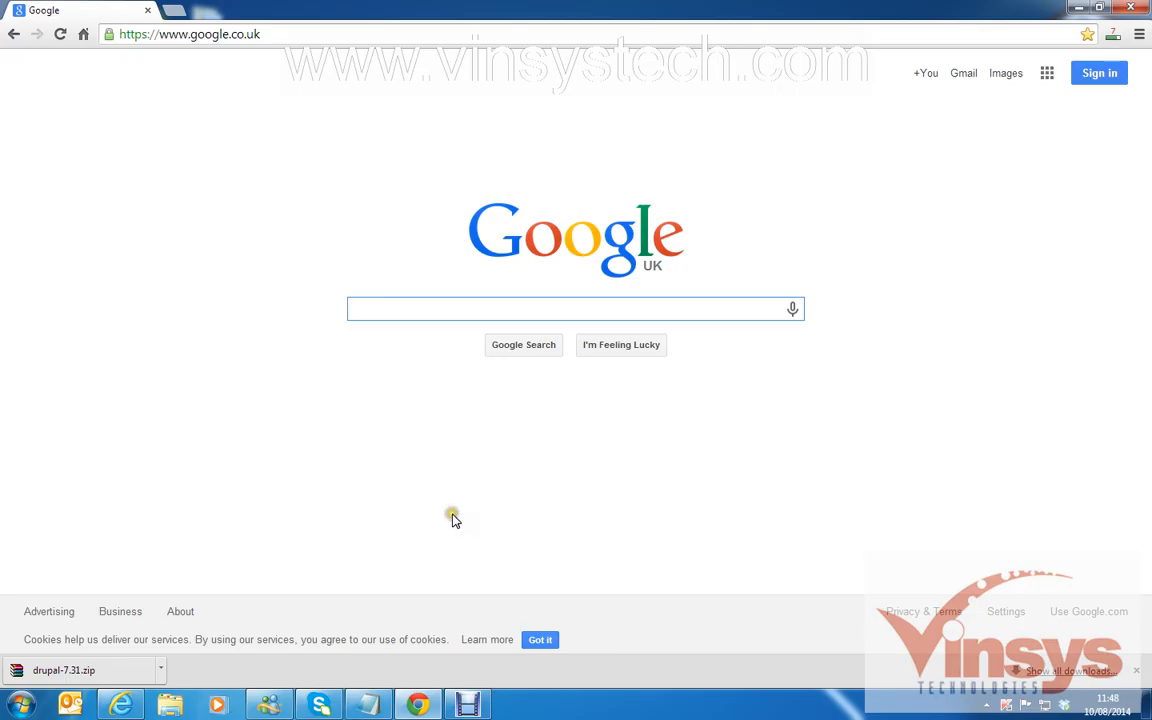
type("drupal do")
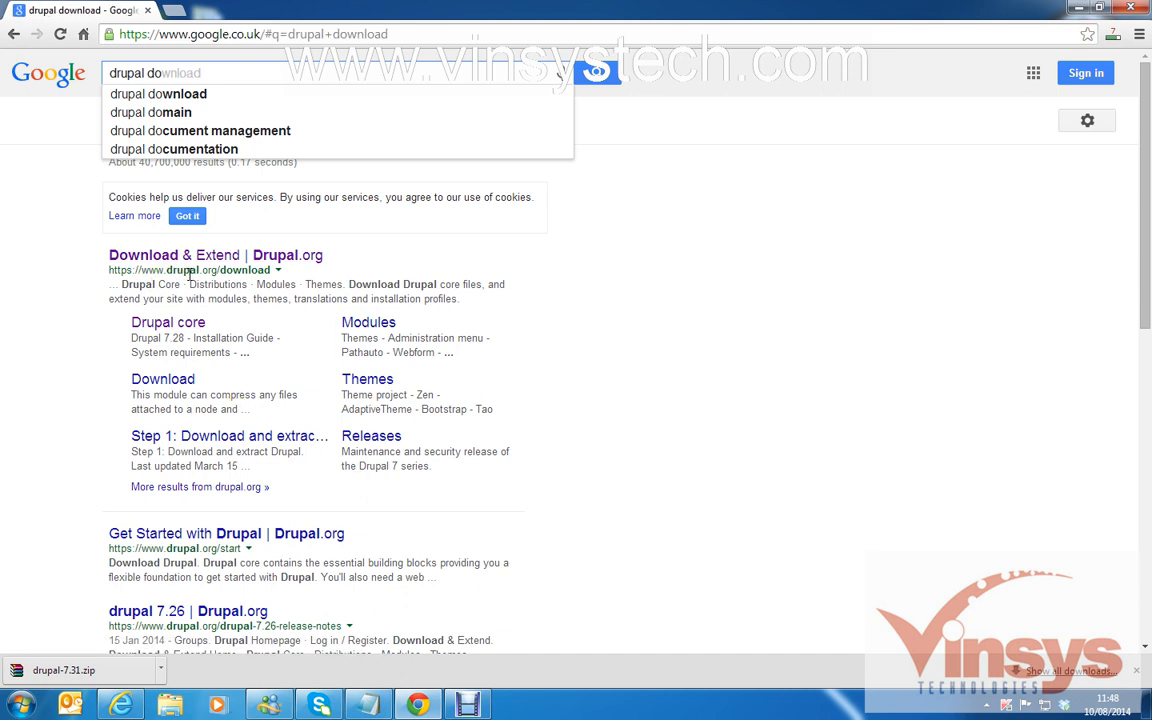
left_click(201, 256)
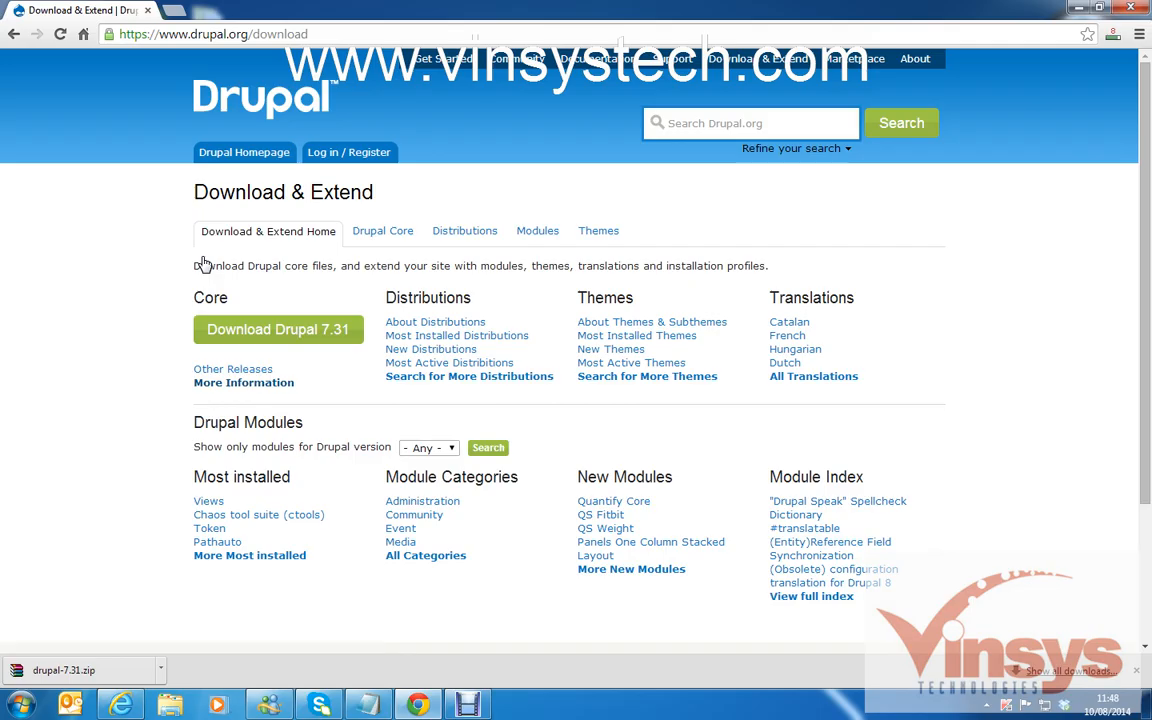
Open the Drupal 7.31 core download page and its 7.31 release notes.
left_click(310, 331)
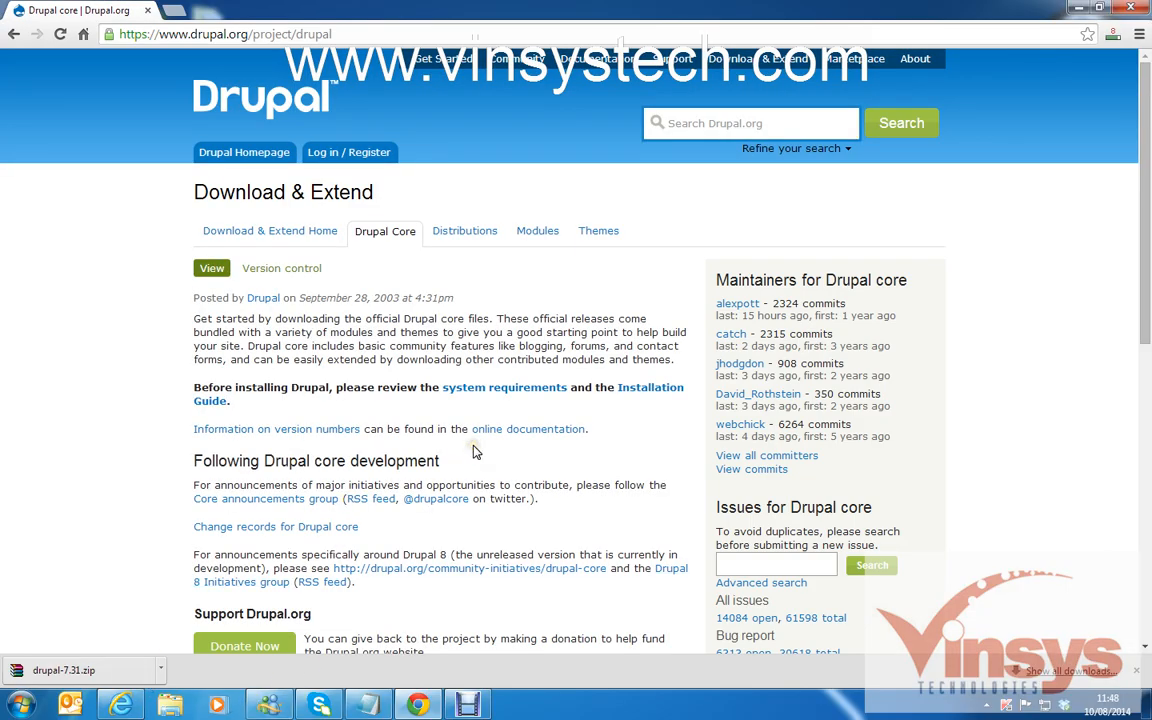
scroll(474, 452, "down", 3)
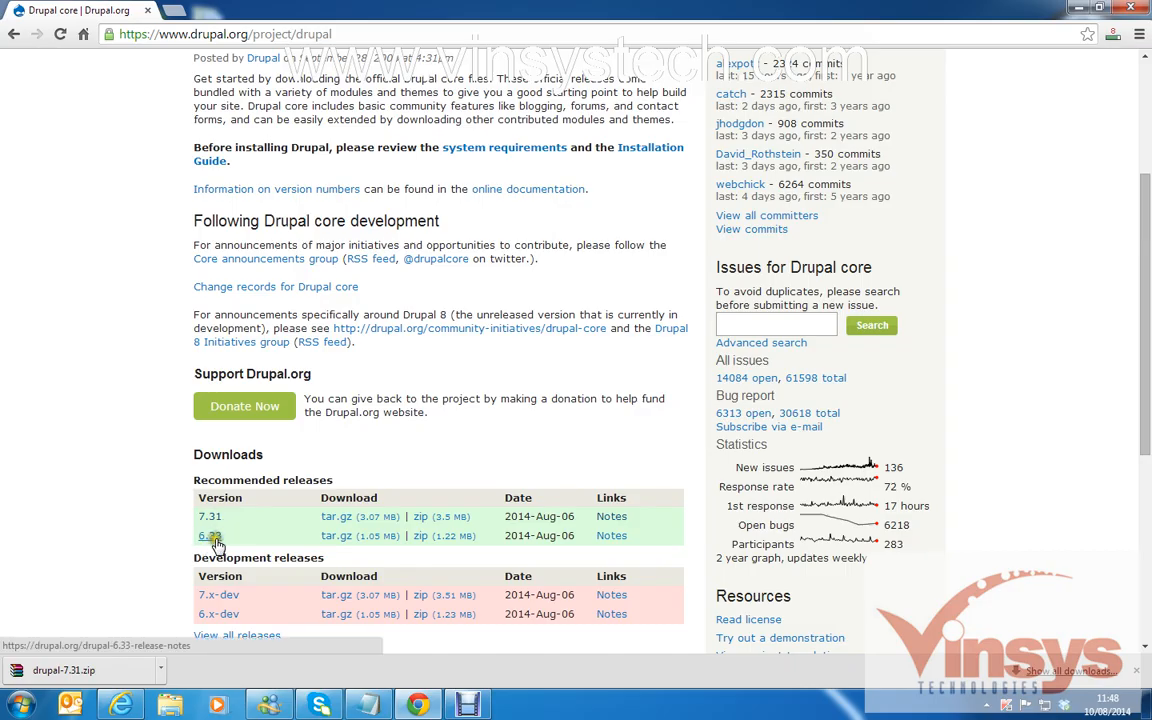
scroll(257, 542, "down", 1)
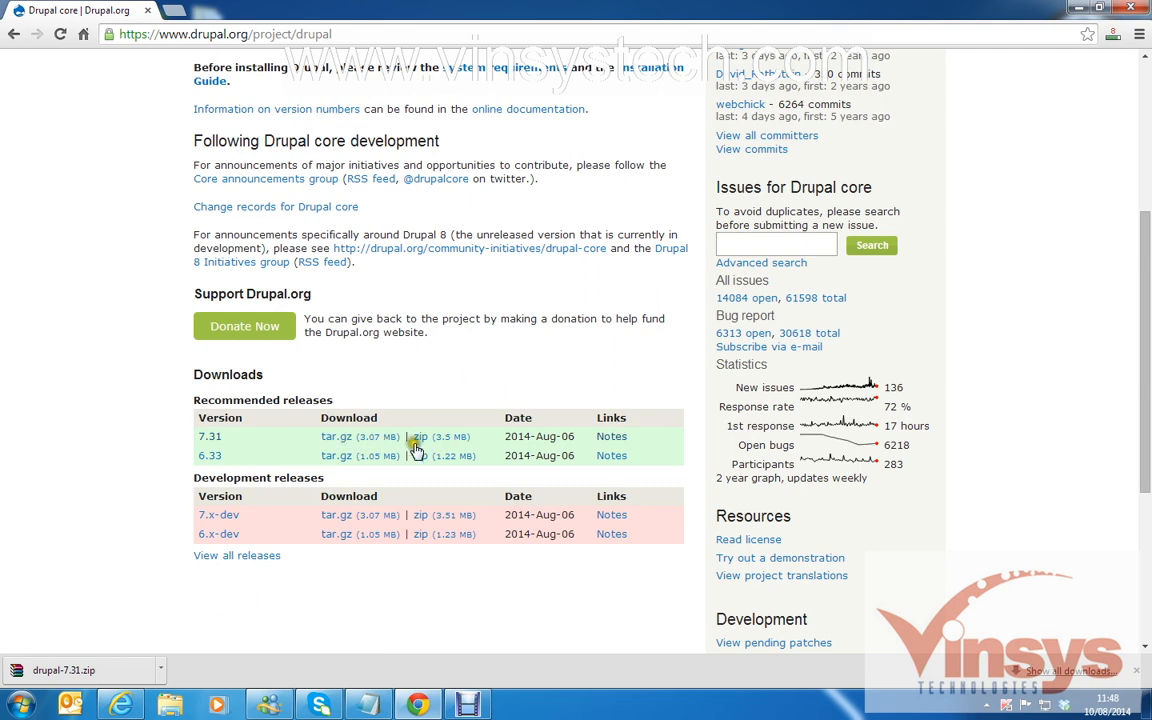
left_click(212, 439)
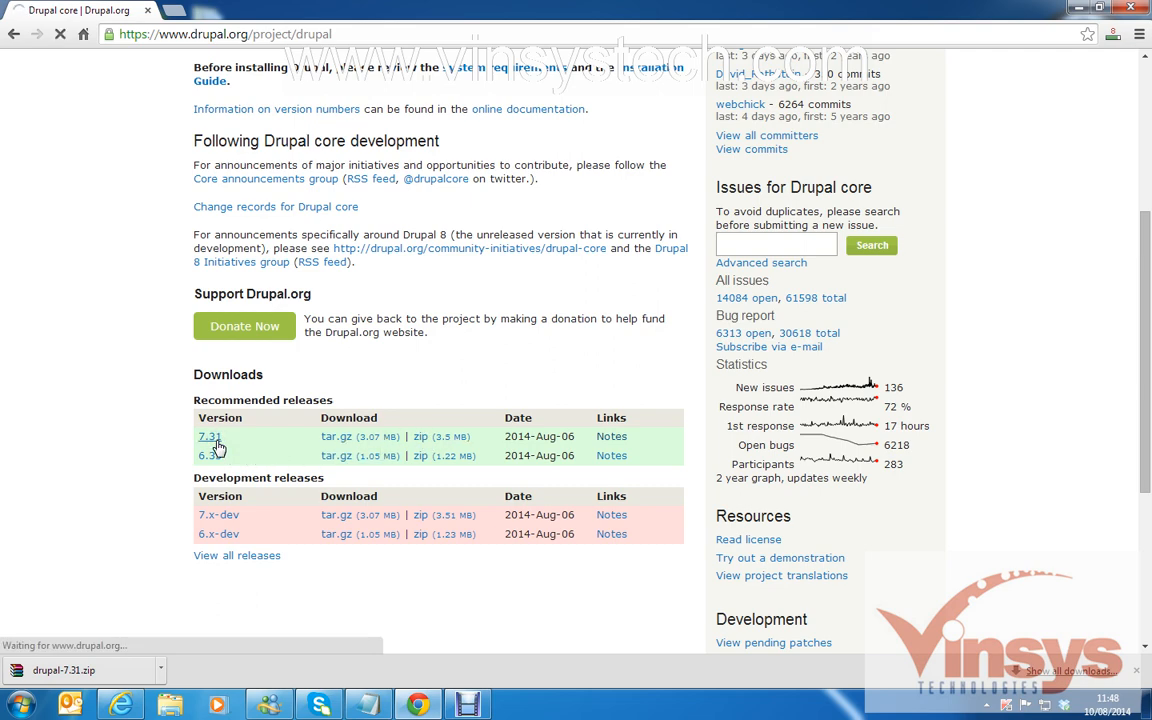
scroll(587, 492, "down", 4)
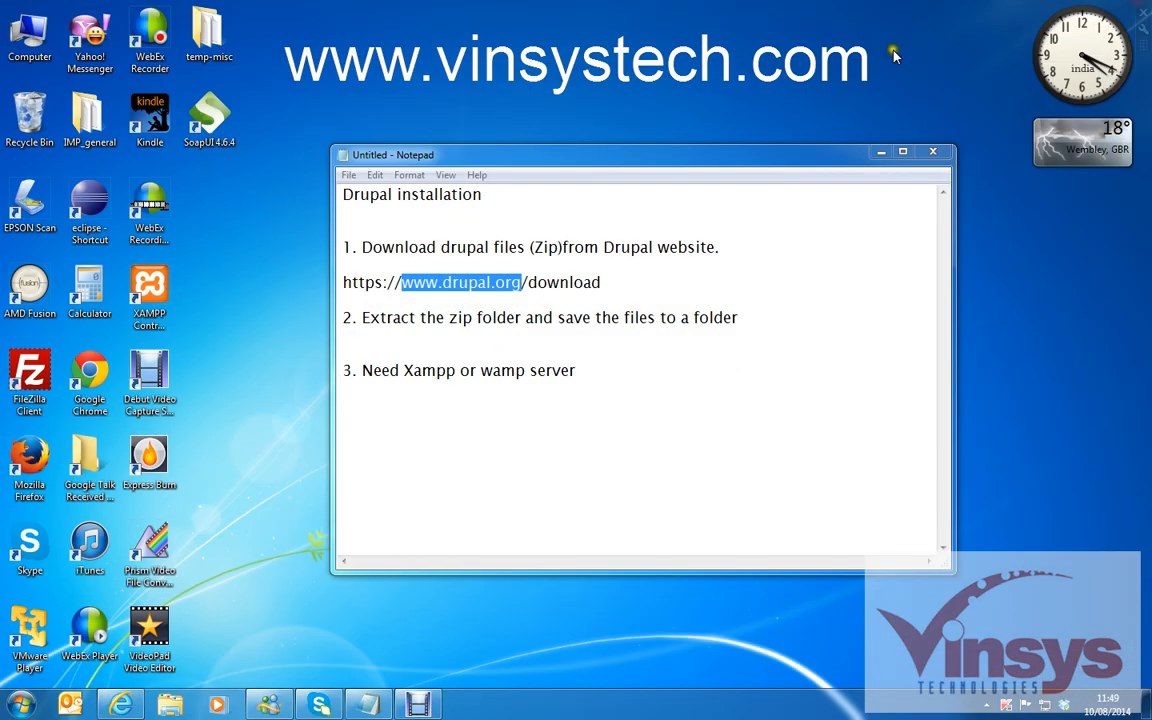
Extract drupal-7.31.zip in Downloads into a drupal-7.31 folder.
left_click(172, 706)
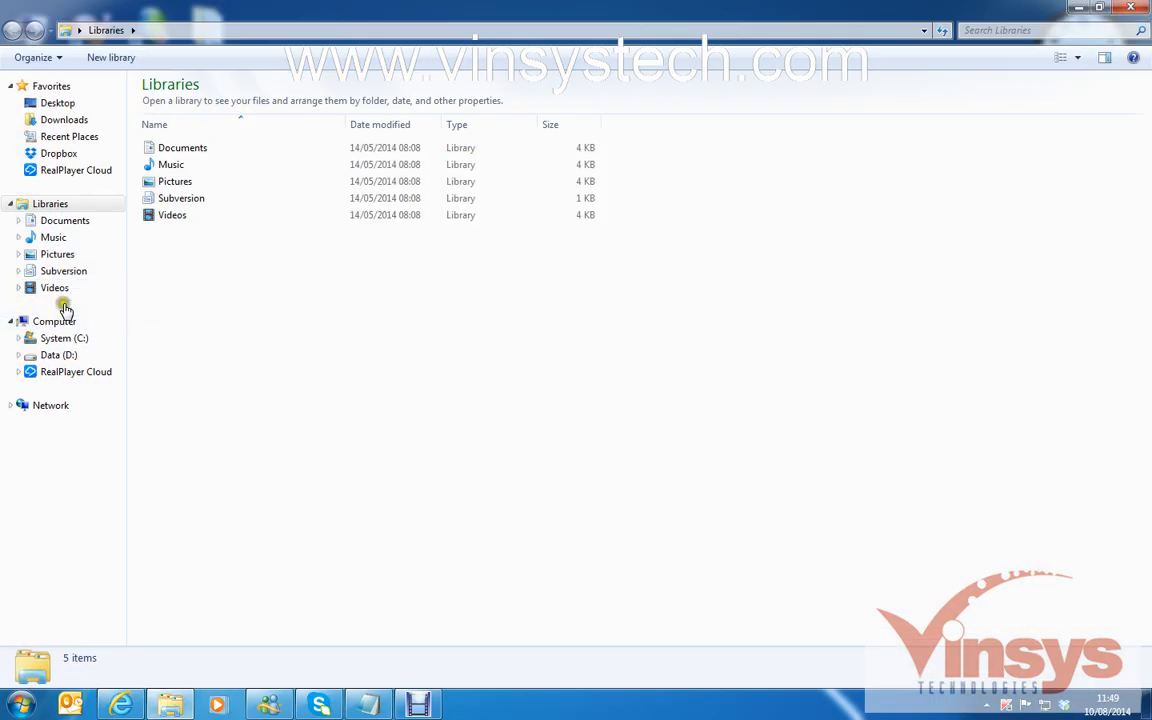
left_click(56, 120)
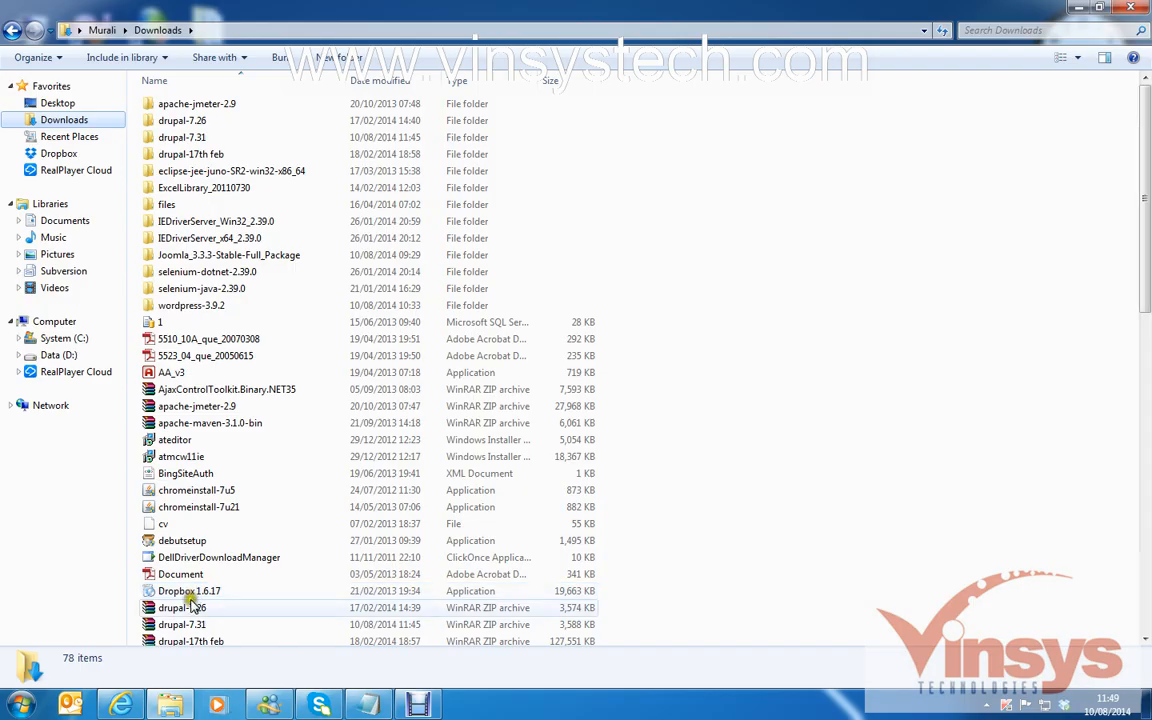
scroll(1147, 218, "down", 2)
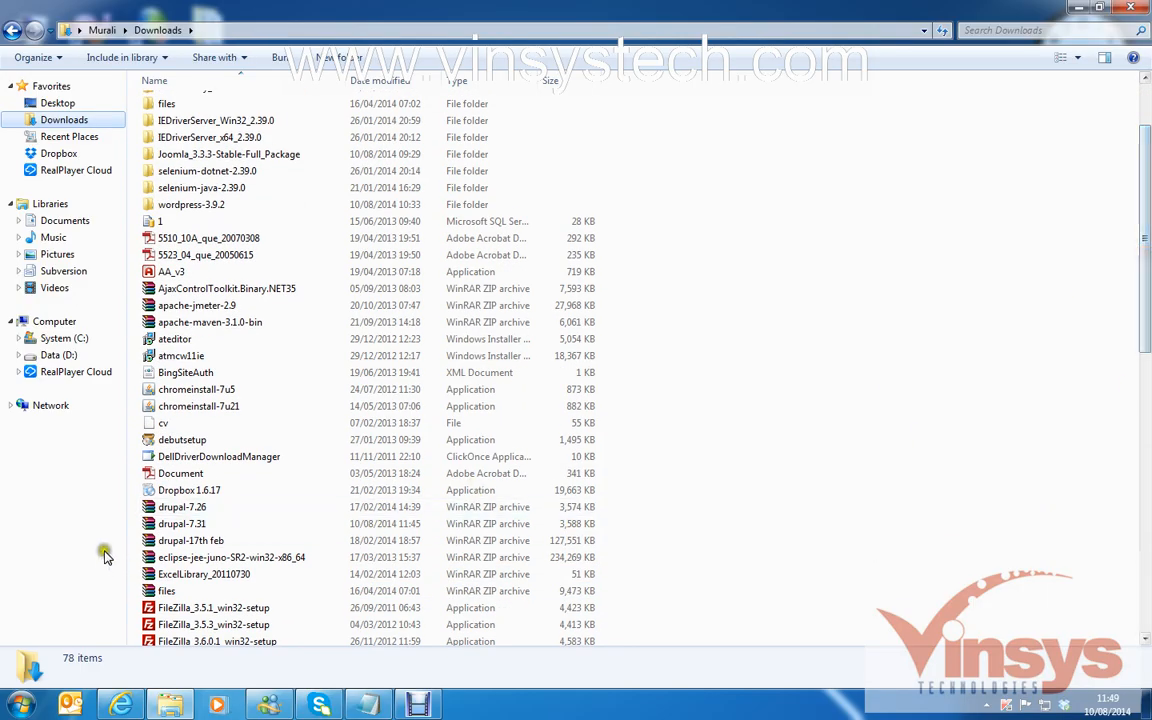
left_click(197, 526)
right_click(195, 527)
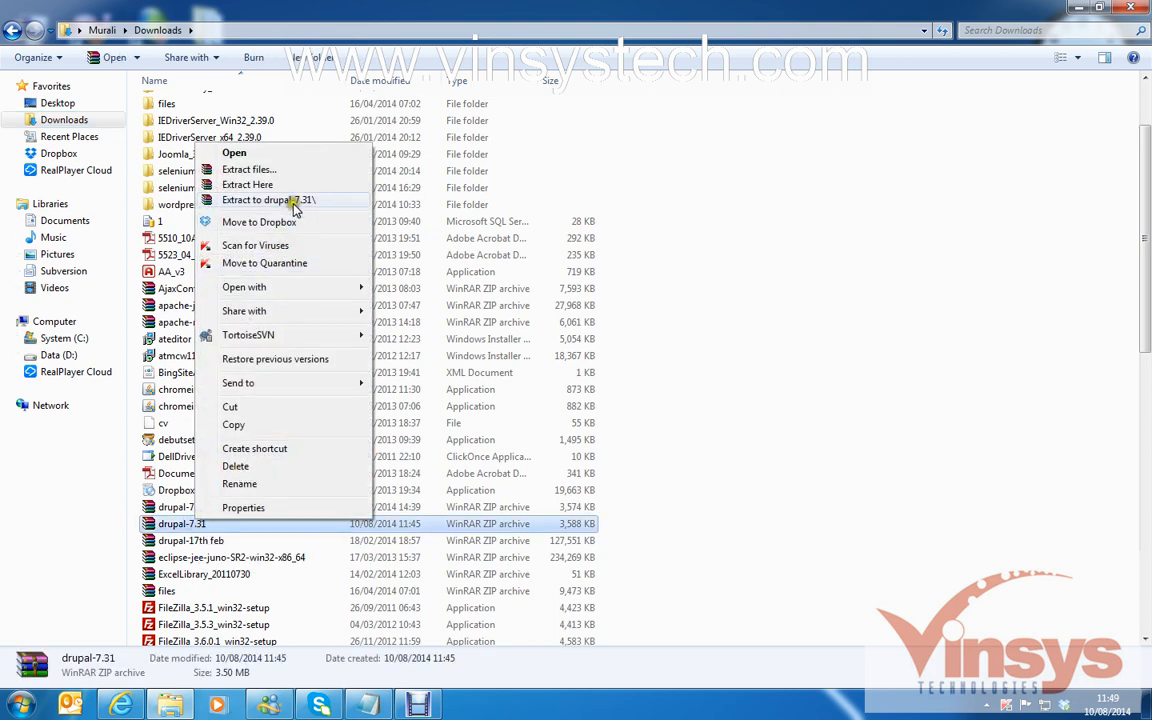
left_click(1035, 310)
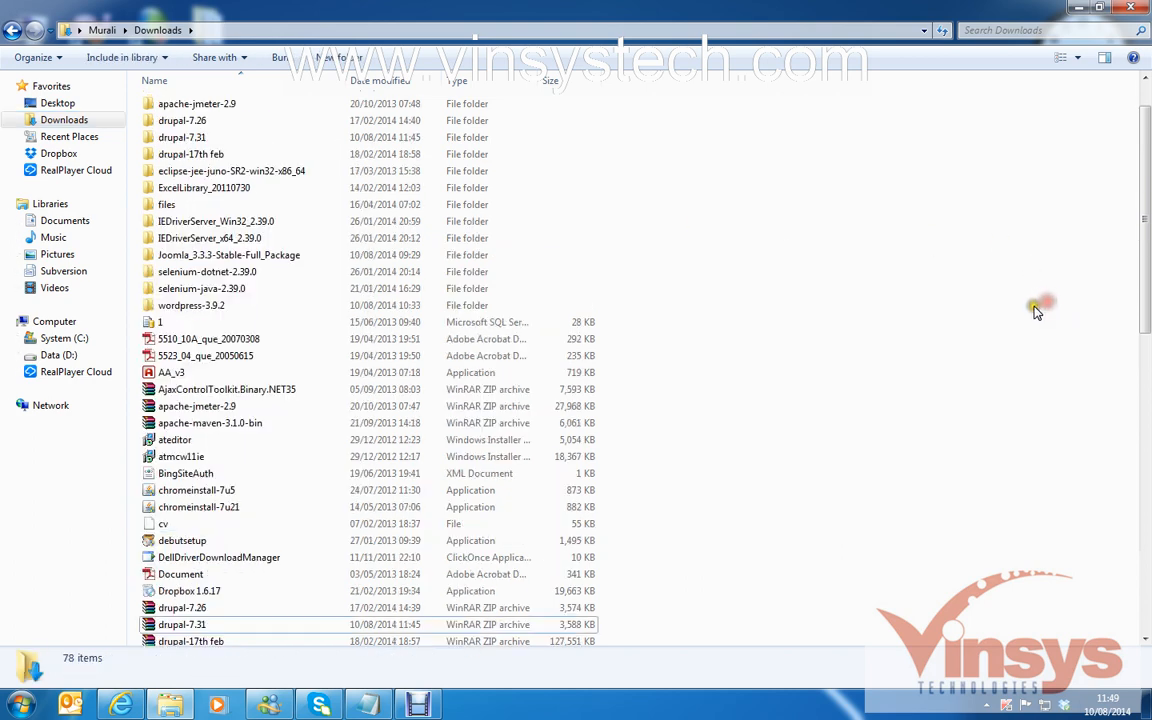
Open the inner drupal-7.31 folder with its 27 items, then minimize Explorer.
double_click(180, 138)
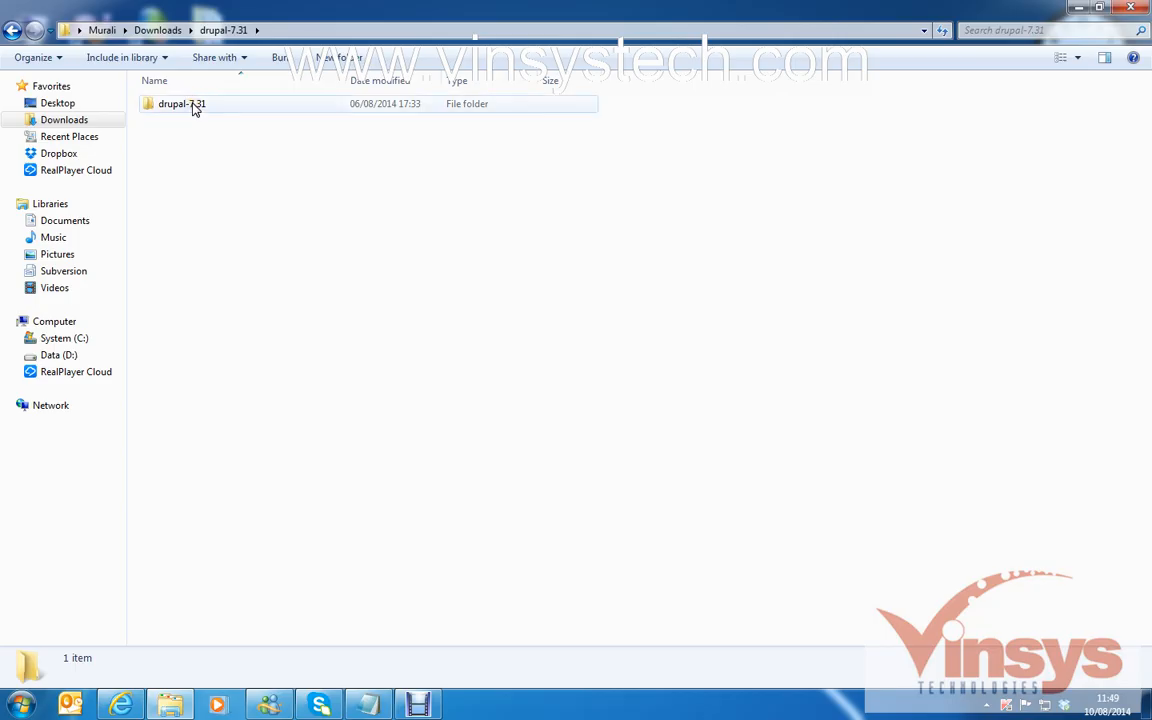
double_click(192, 105)
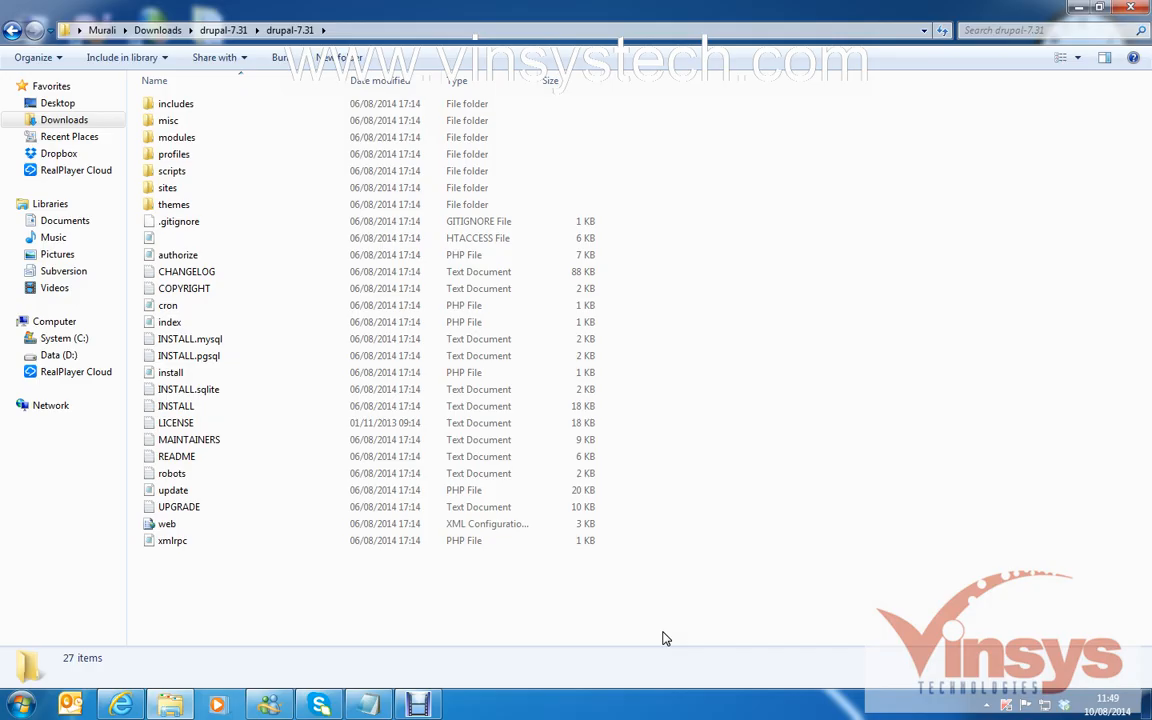
left_click(536, 647)
left_click(1083, 9)
left_click(450, 352)
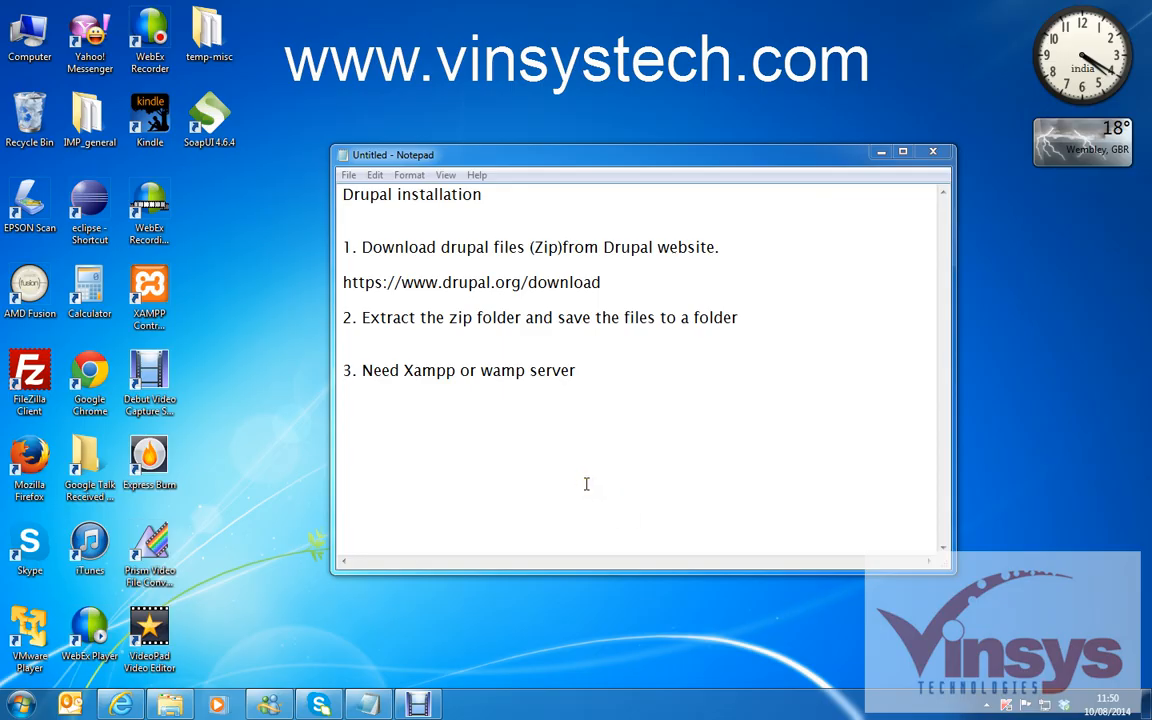
double_click(157, 289)
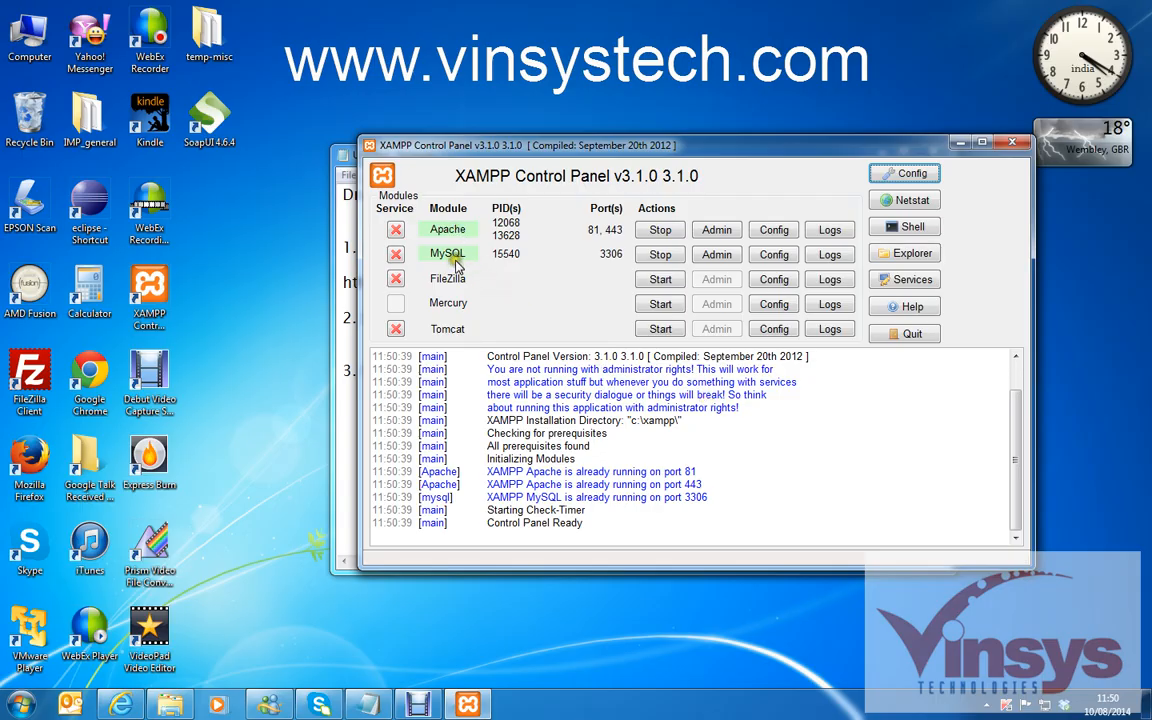
left_click(1013, 145)
left_click(122, 705)
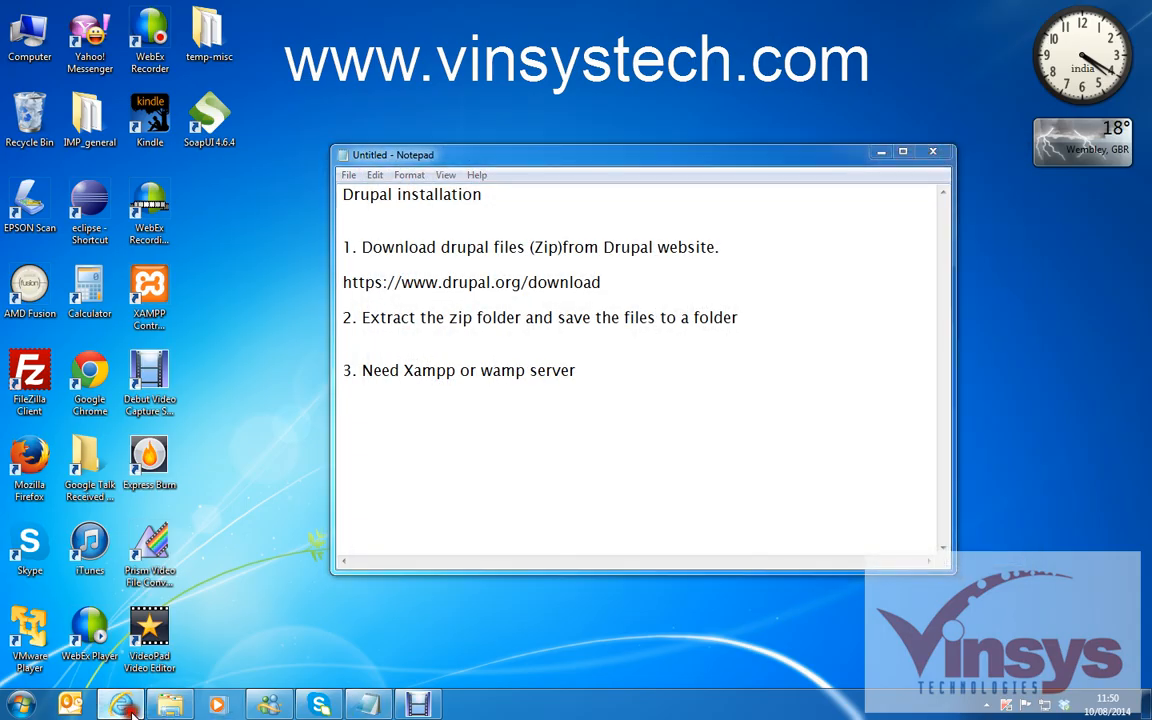
Load the XAMPP welcome page at localhost:81/ and open phpMyAdmin from it.
left_click(266, 32)
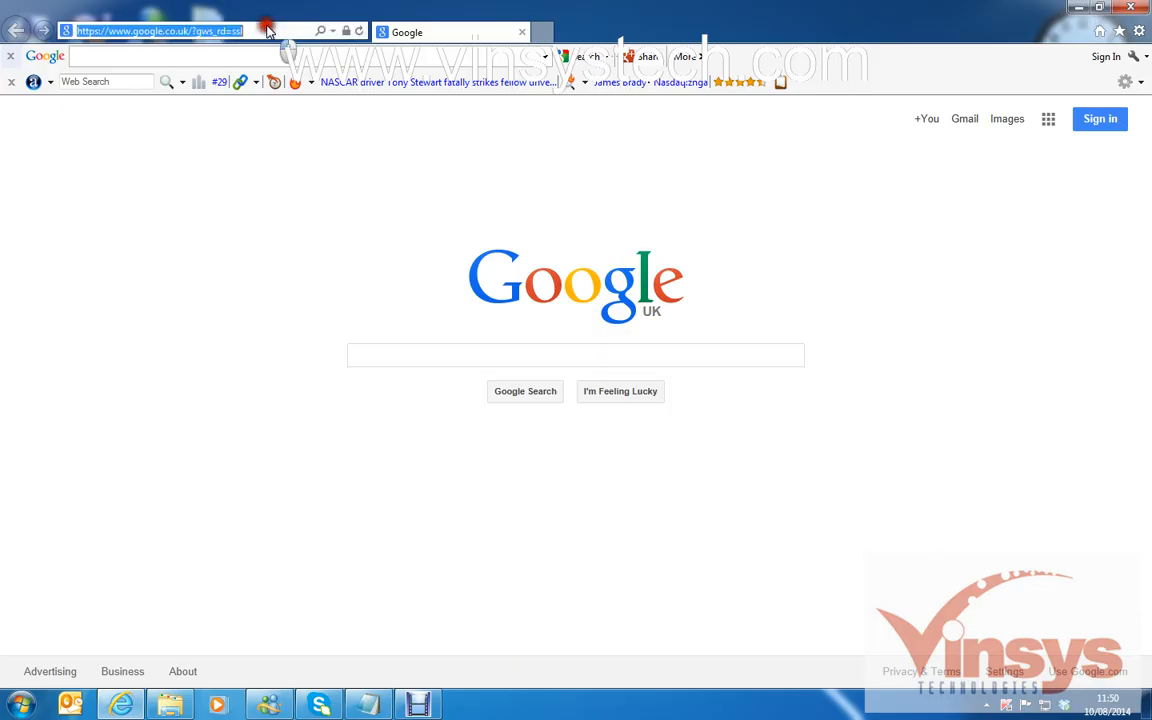
type("loca")
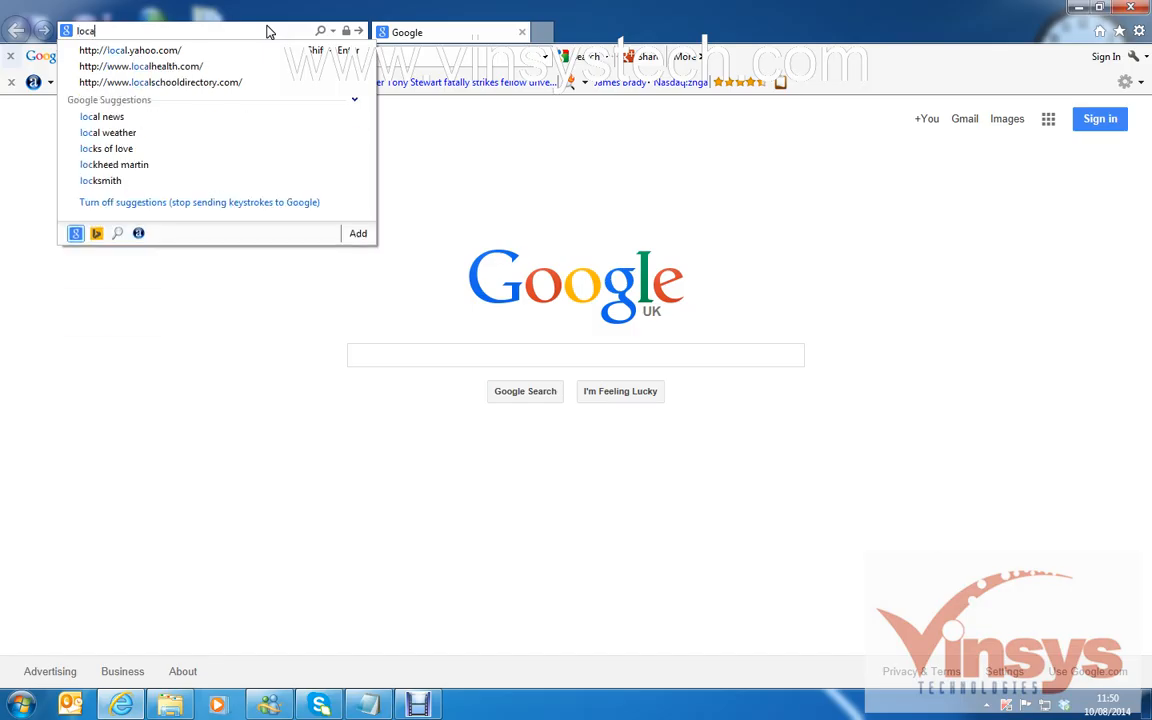
type("lhost:81/")
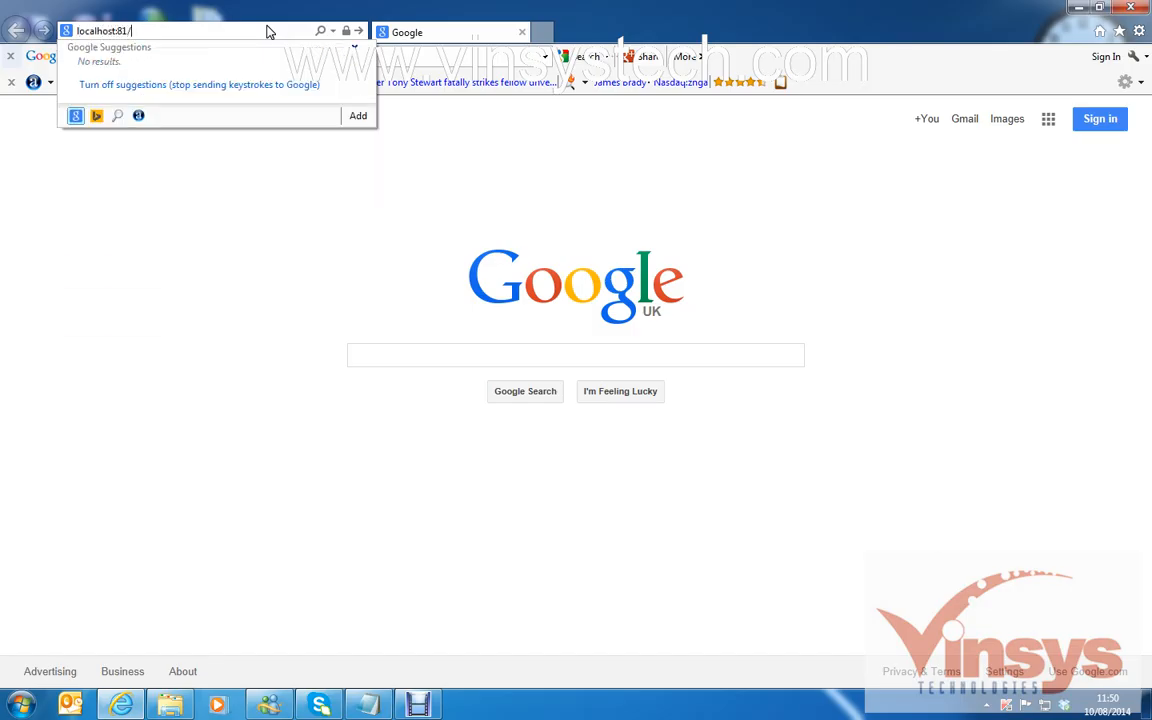
key("Return")
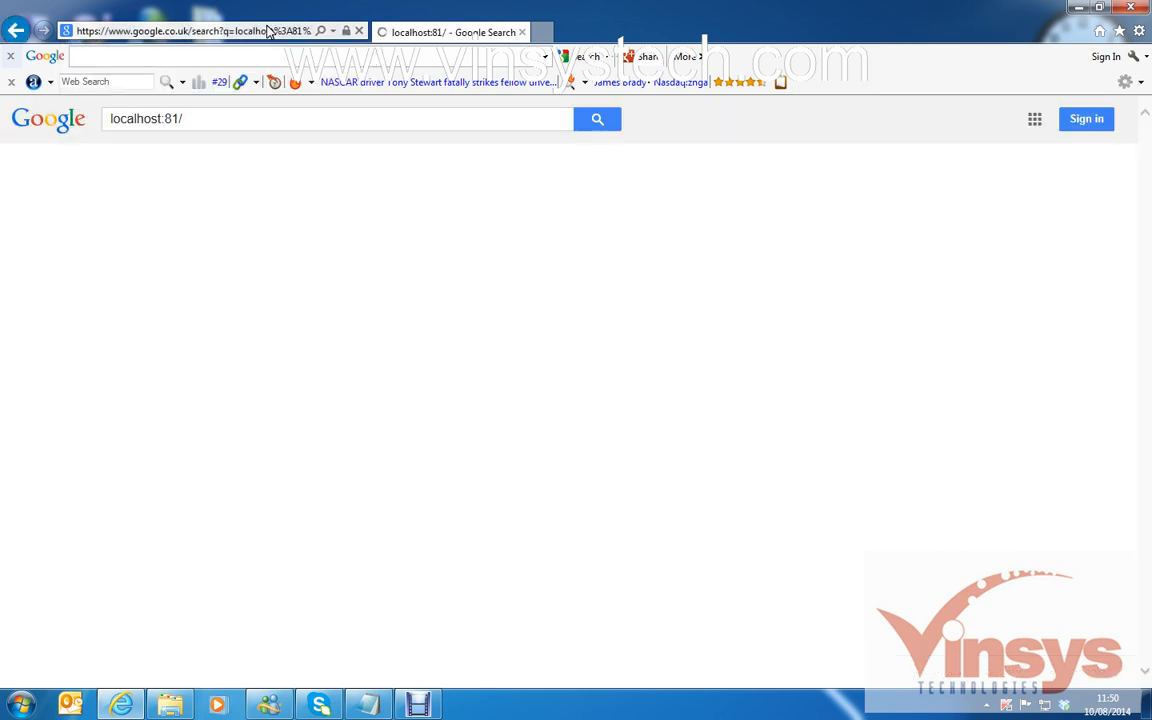
left_click(267, 31)
type("http")
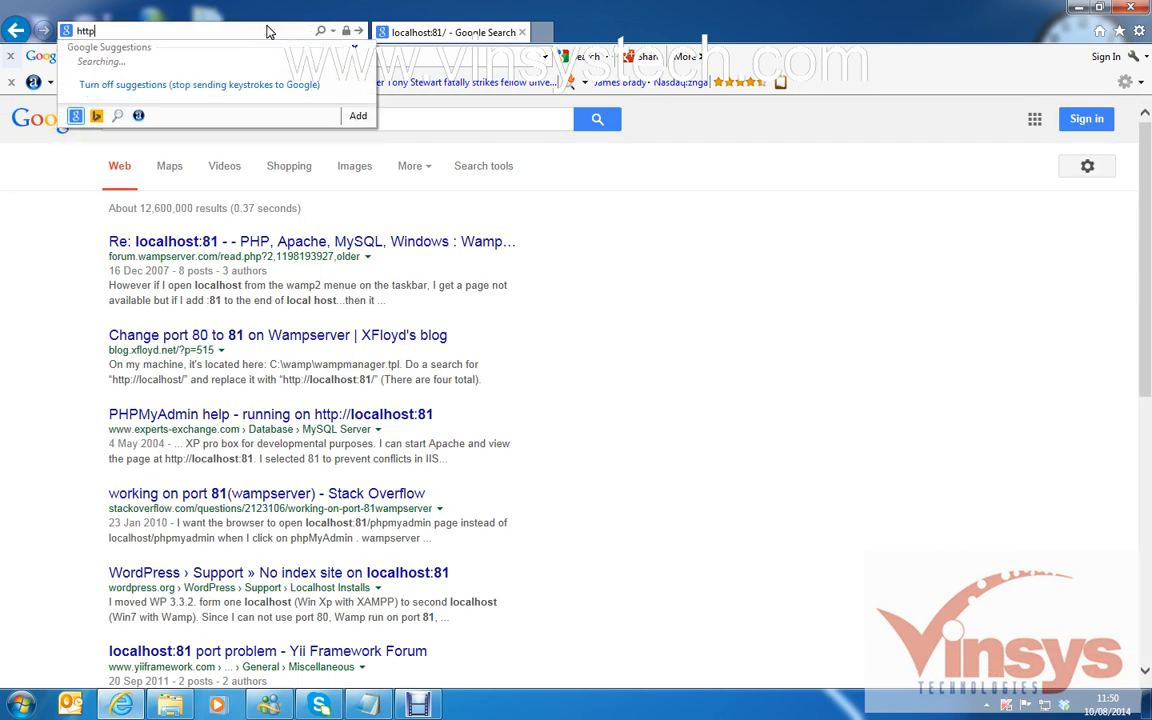
type("://;pc")
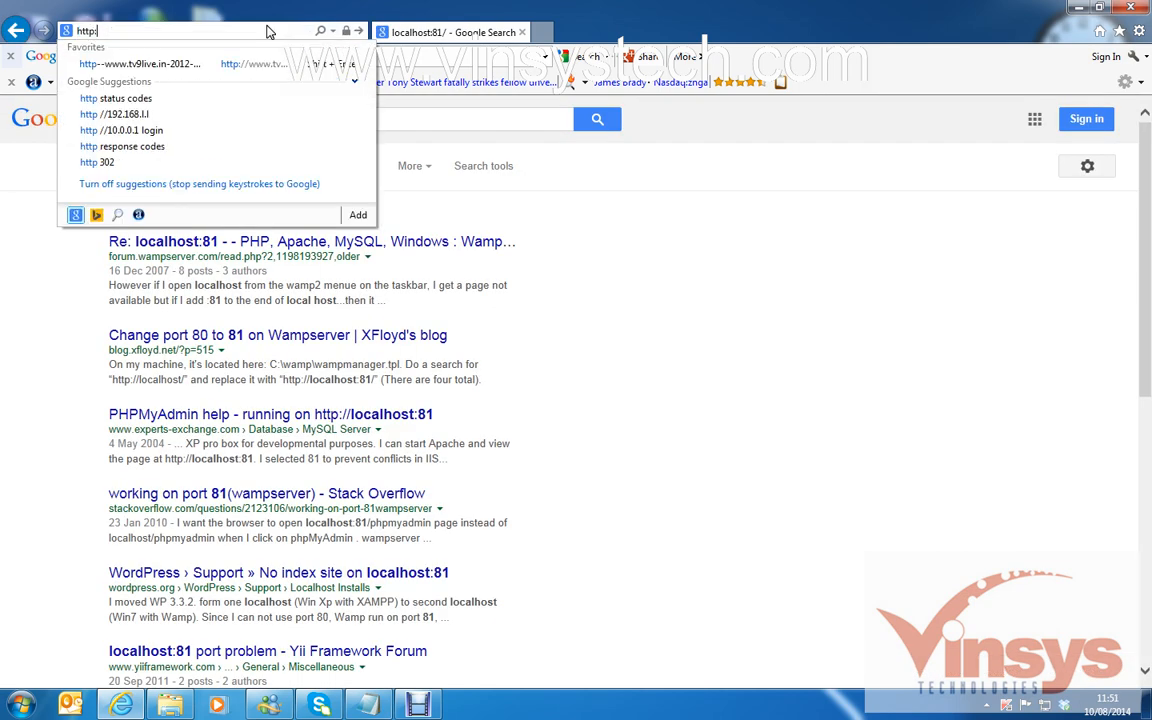
key("BackSpace")
key("BackSpace")
key("BackSpace")
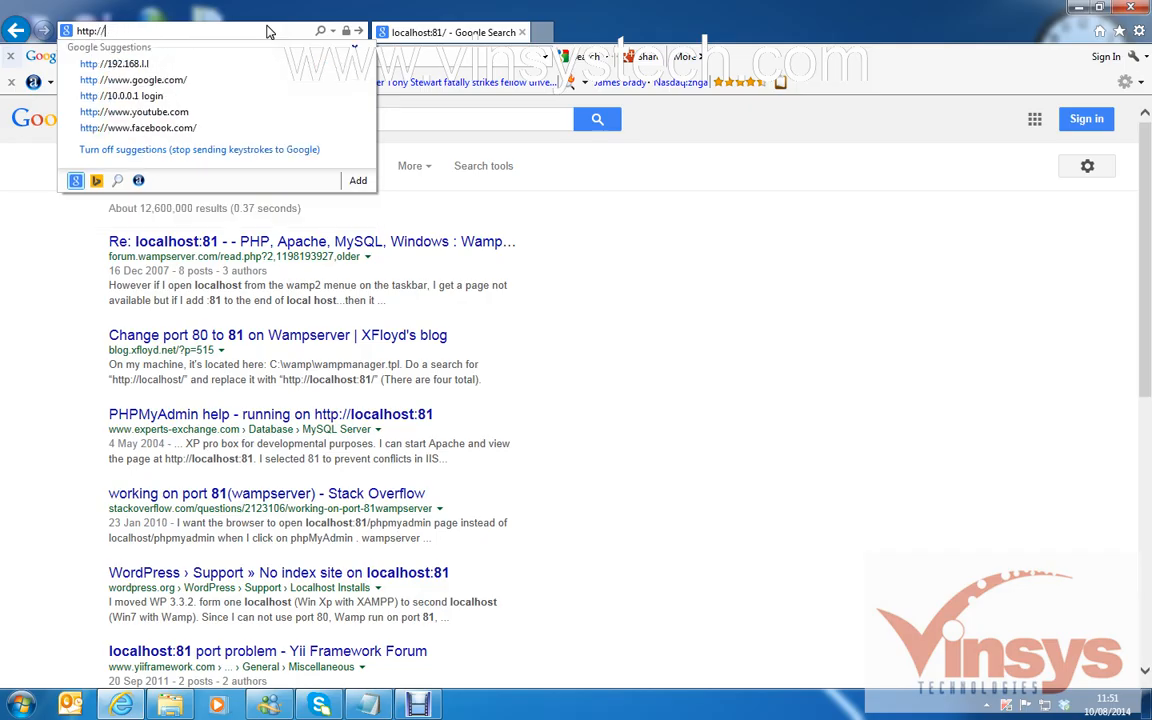
type("loca")
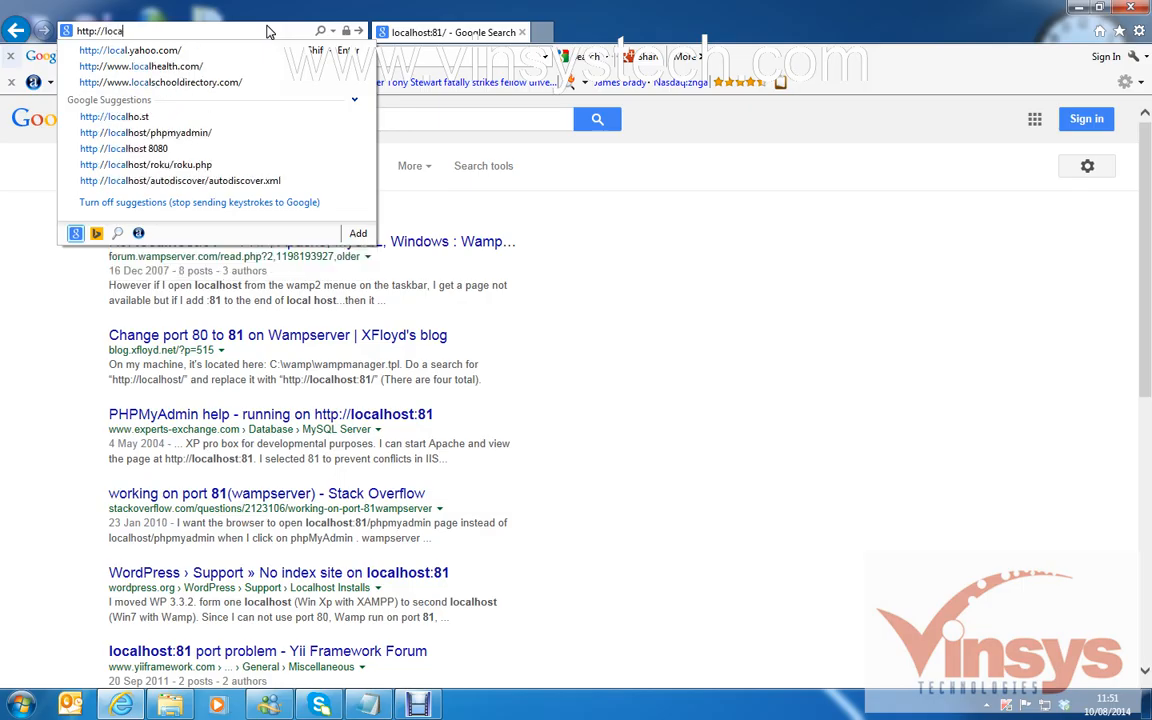
type("lhost:")
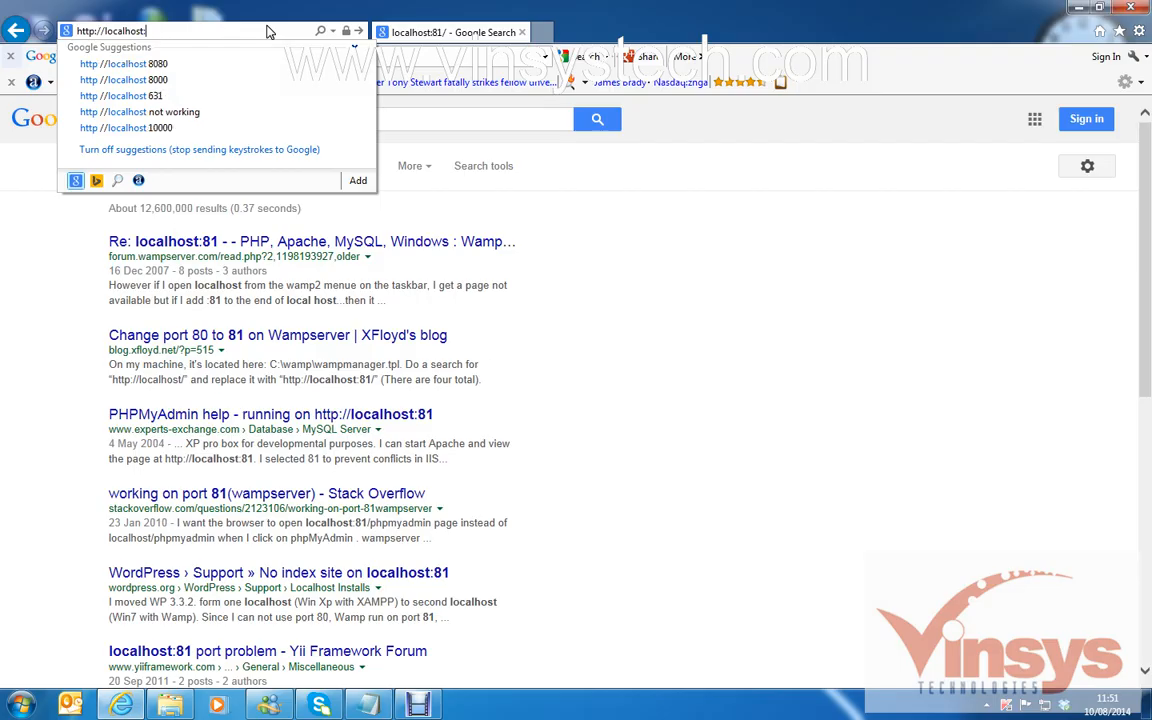
type("81/")
key("Return")
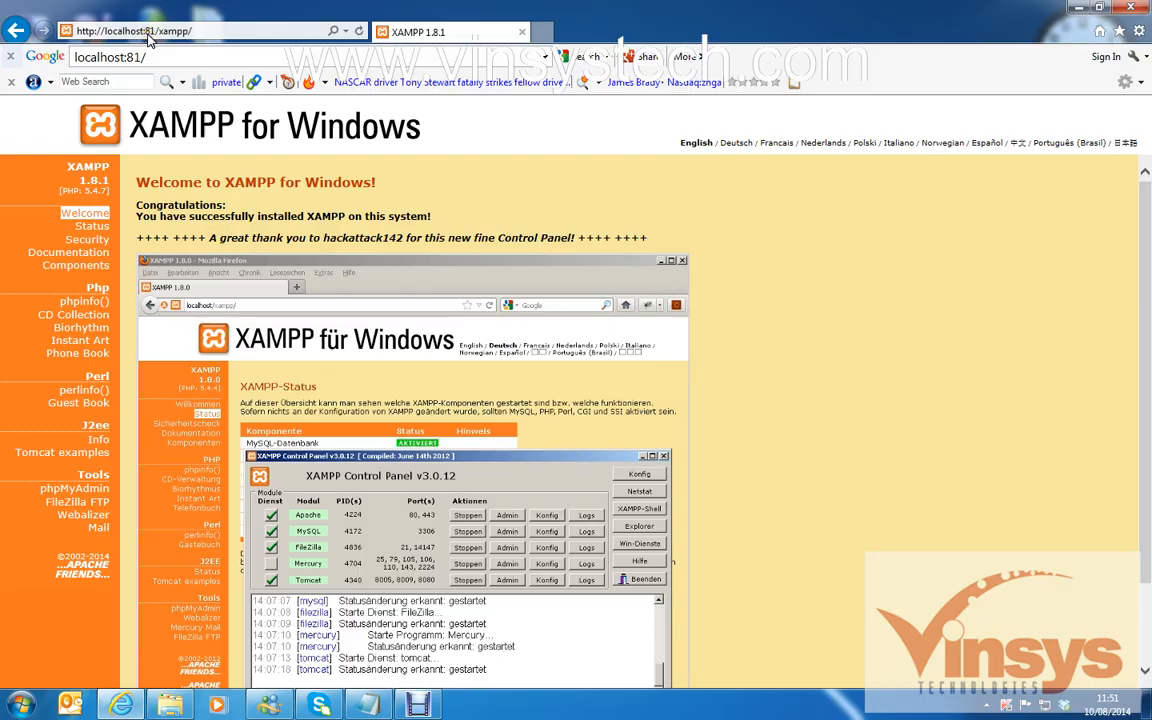
left_click(148, 32)
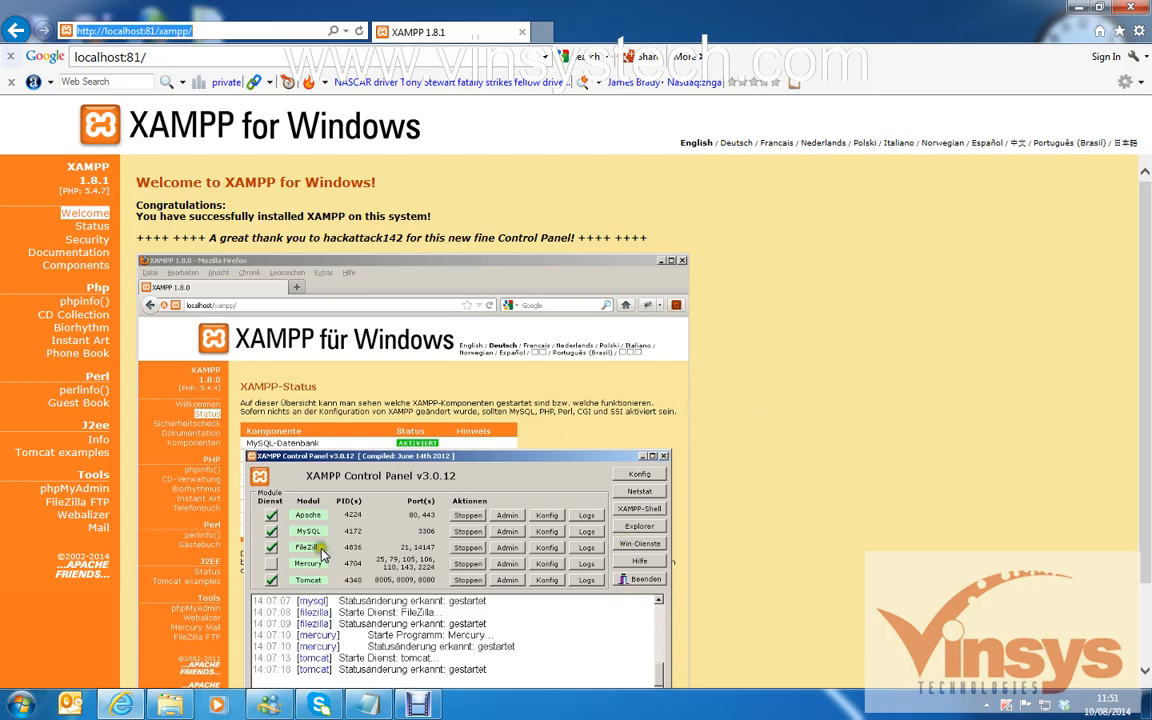
left_click(77, 490)
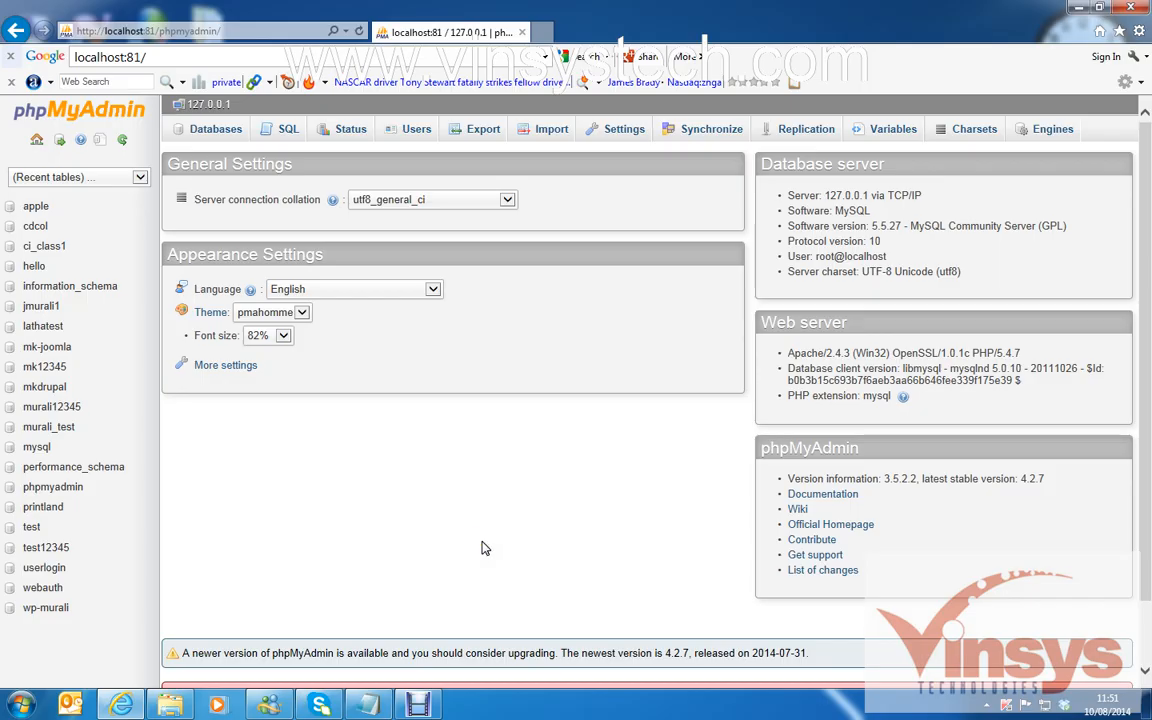
Bring the Explorer window with the extracted drupal-7.31 folder back to the front.
left_click(170, 705)
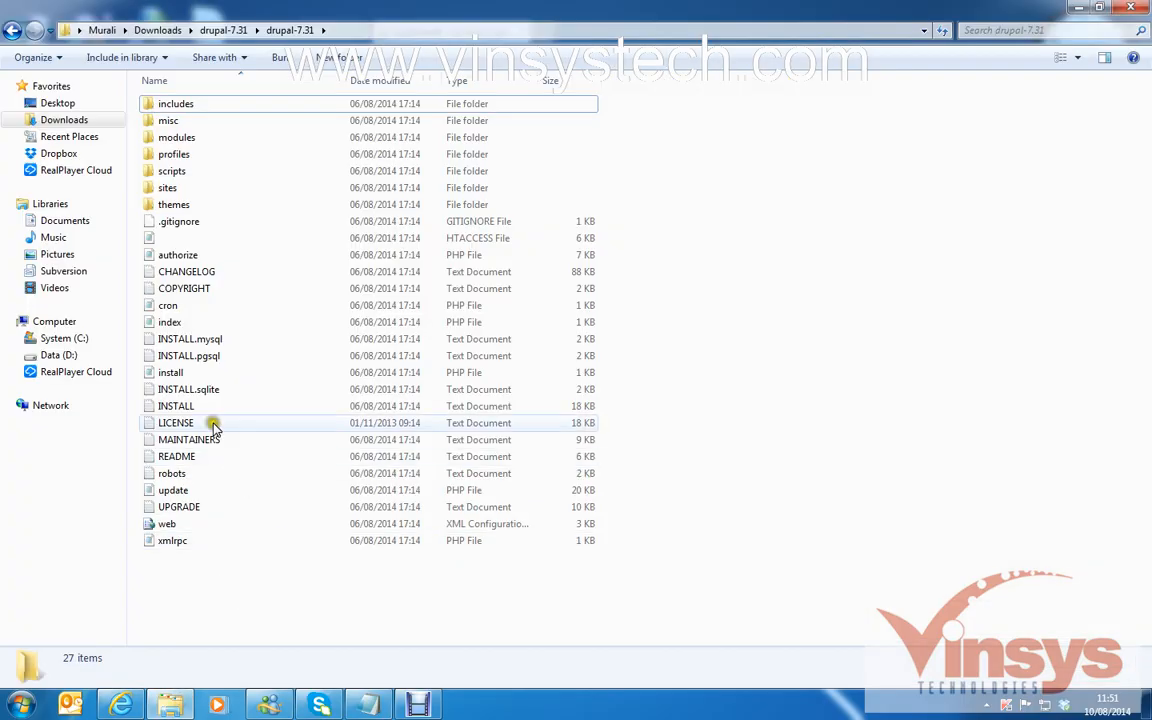
Open C:\xampp from the System (C:) drive.
left_click(70, 338)
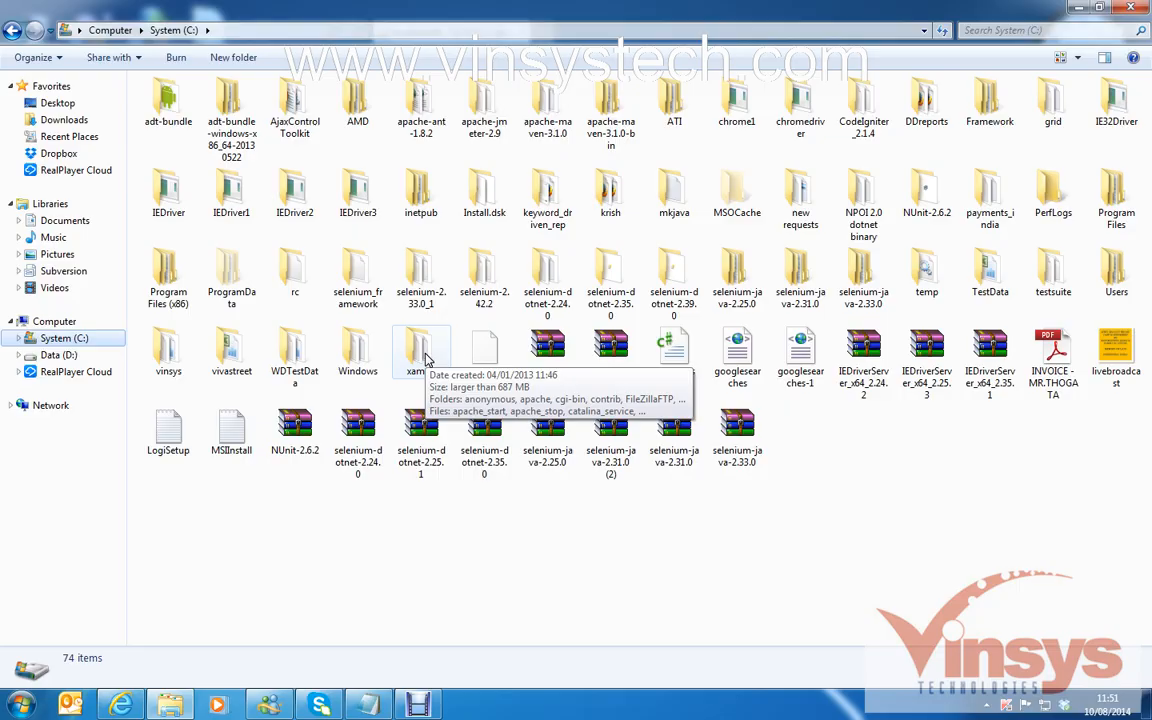
double_click(424, 357)
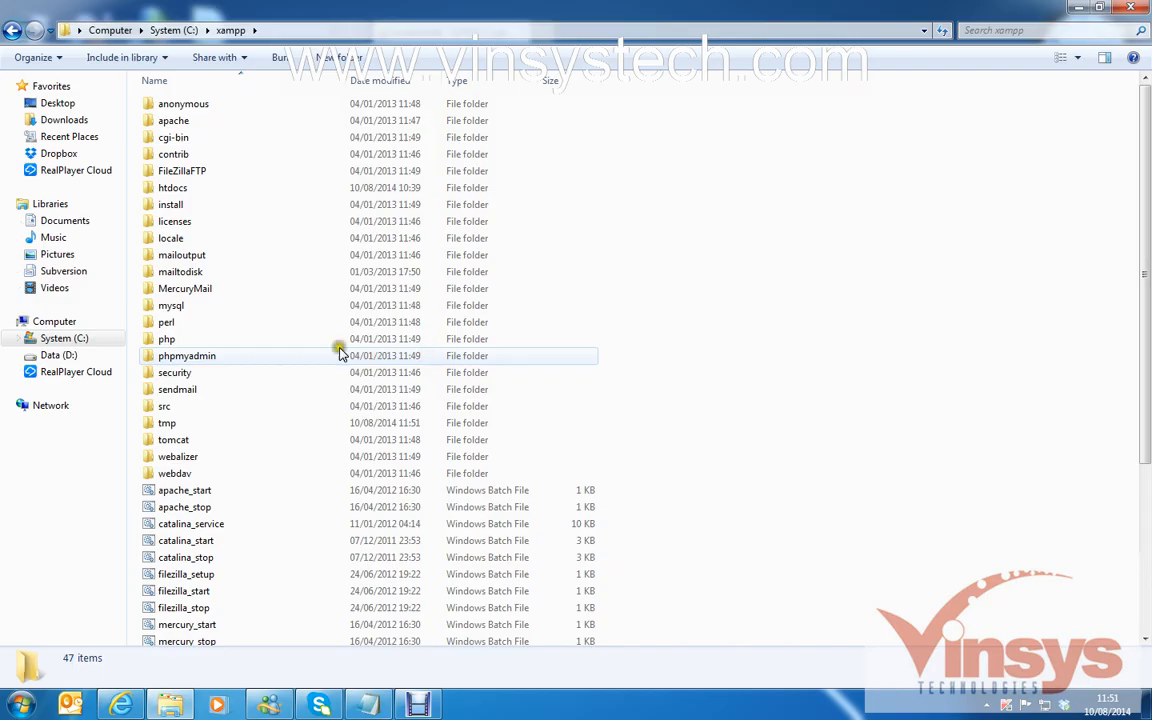
In C:\xampp\htdocs, add a new folder named mk-drupal and open it.
double_click(200, 188)
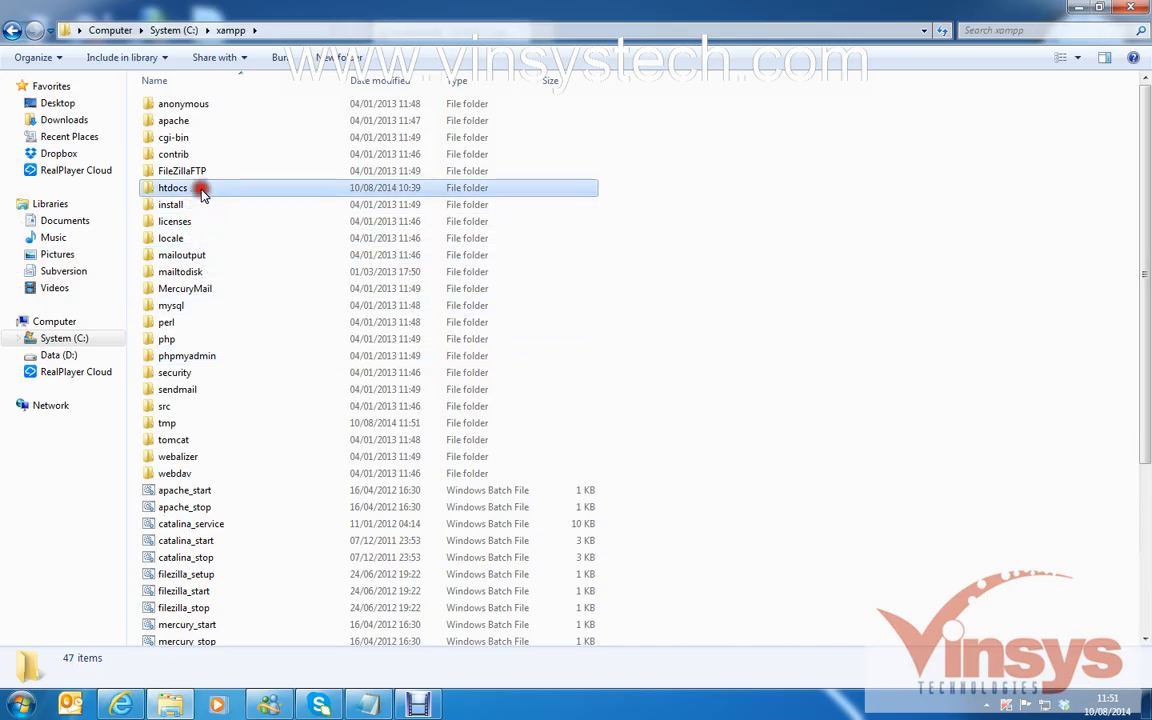
left_click(342, 59)
type("m")
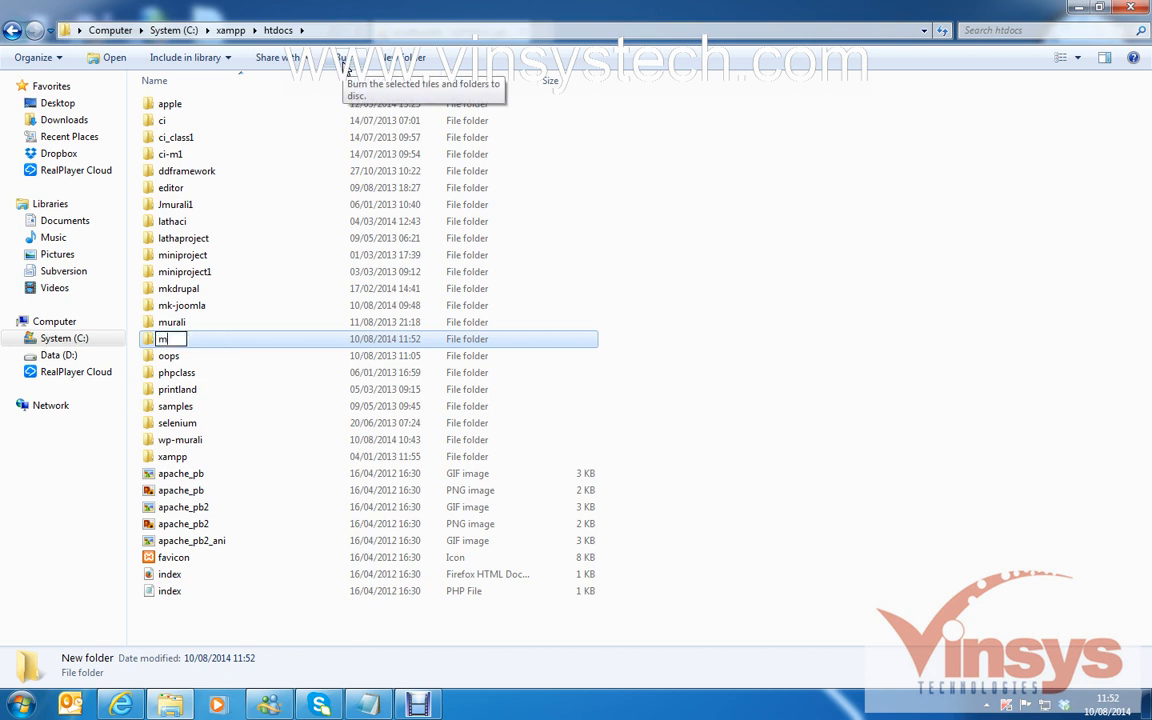
type("k-drupal")
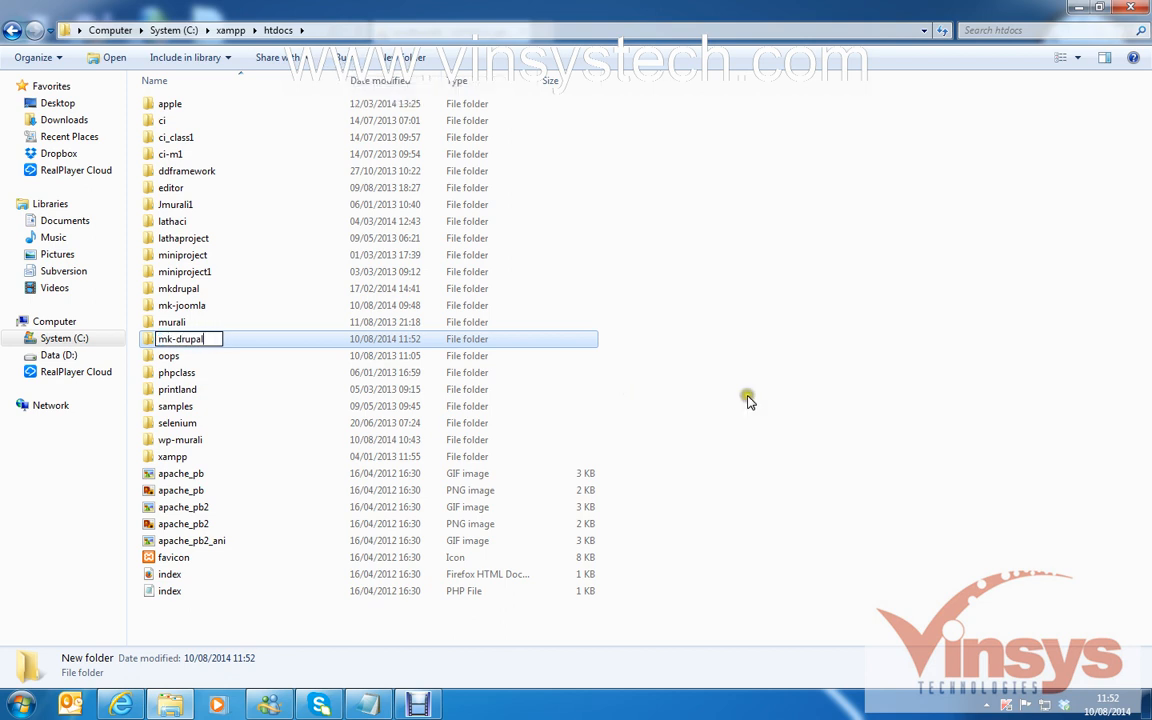
left_click(672, 356)
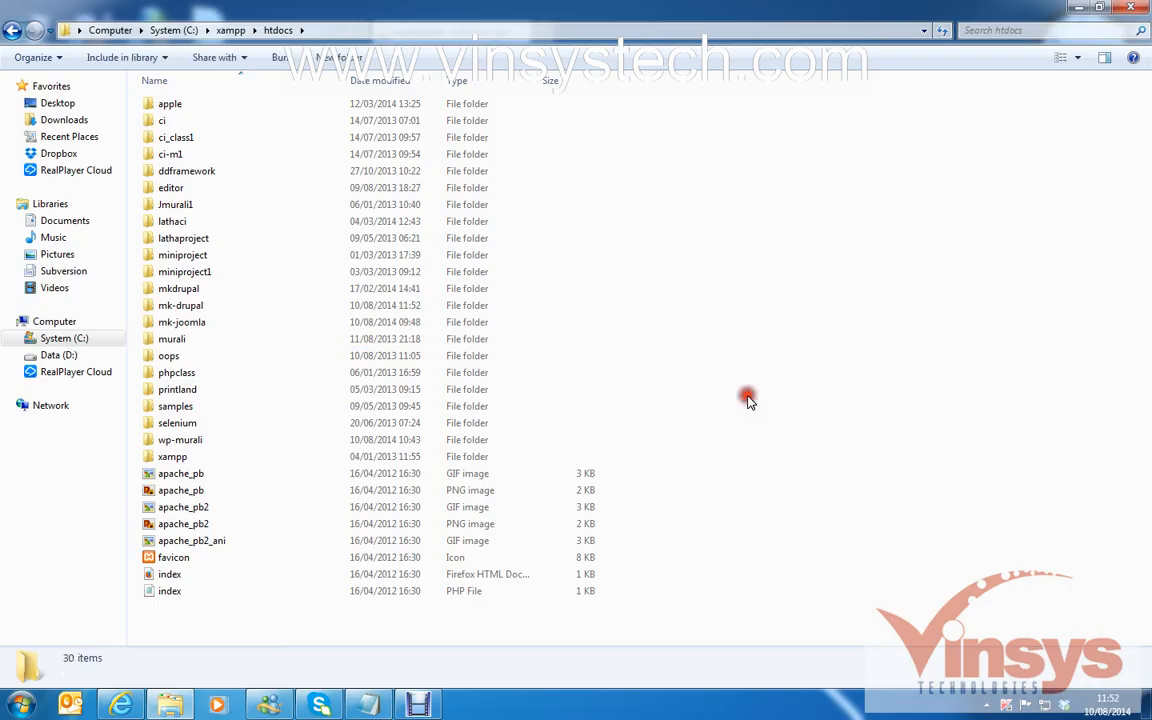
left_click(210, 310)
double_click(210, 308)
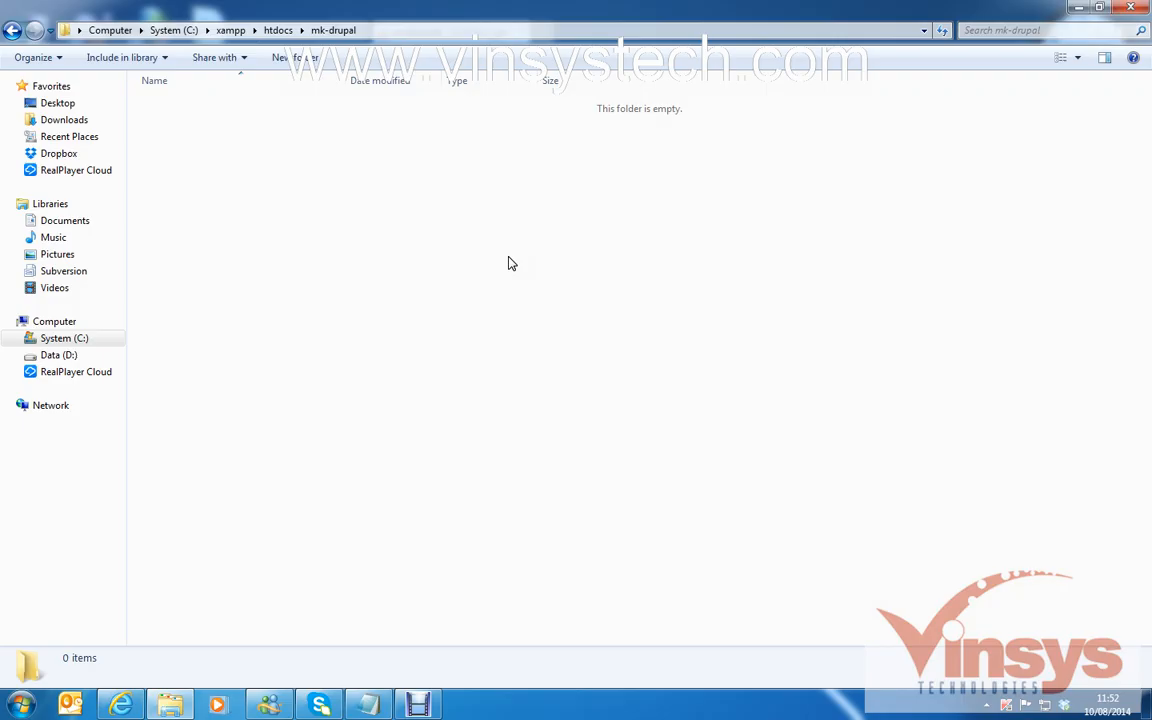
Select all 27 files and folders in Downloads\drupal-7.31\drupal-7.31.
left_click(66, 119)
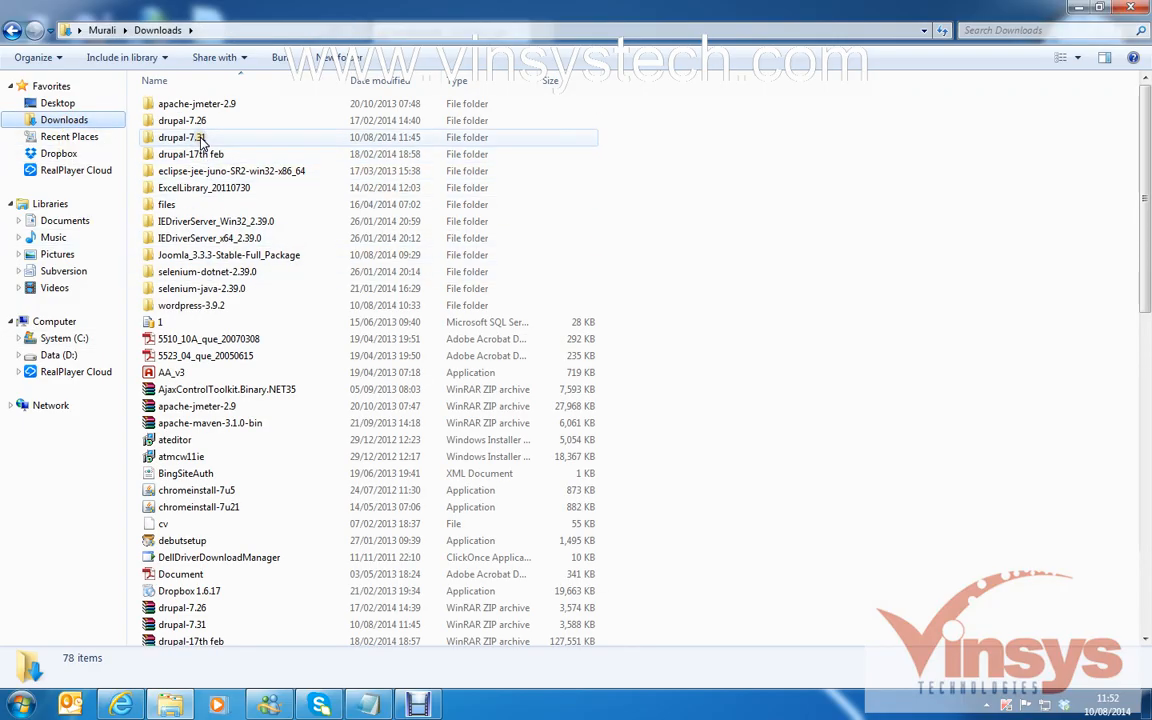
double_click(200, 138)
double_click(195, 107)
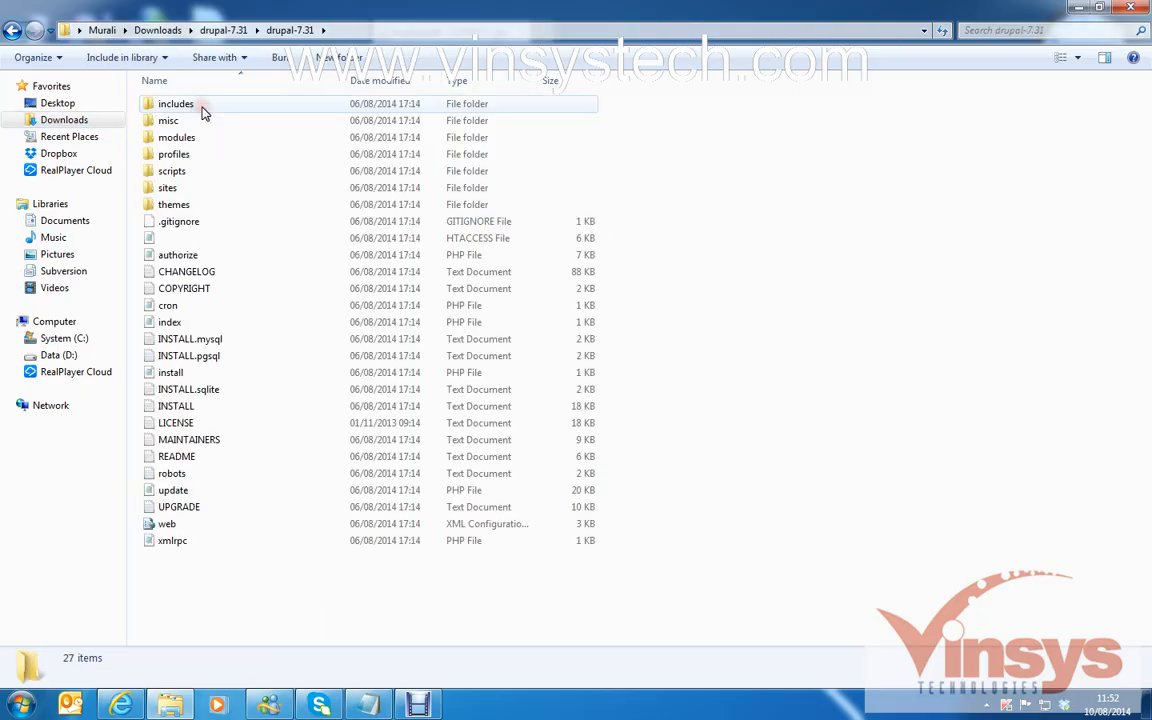
left_click(202, 112)
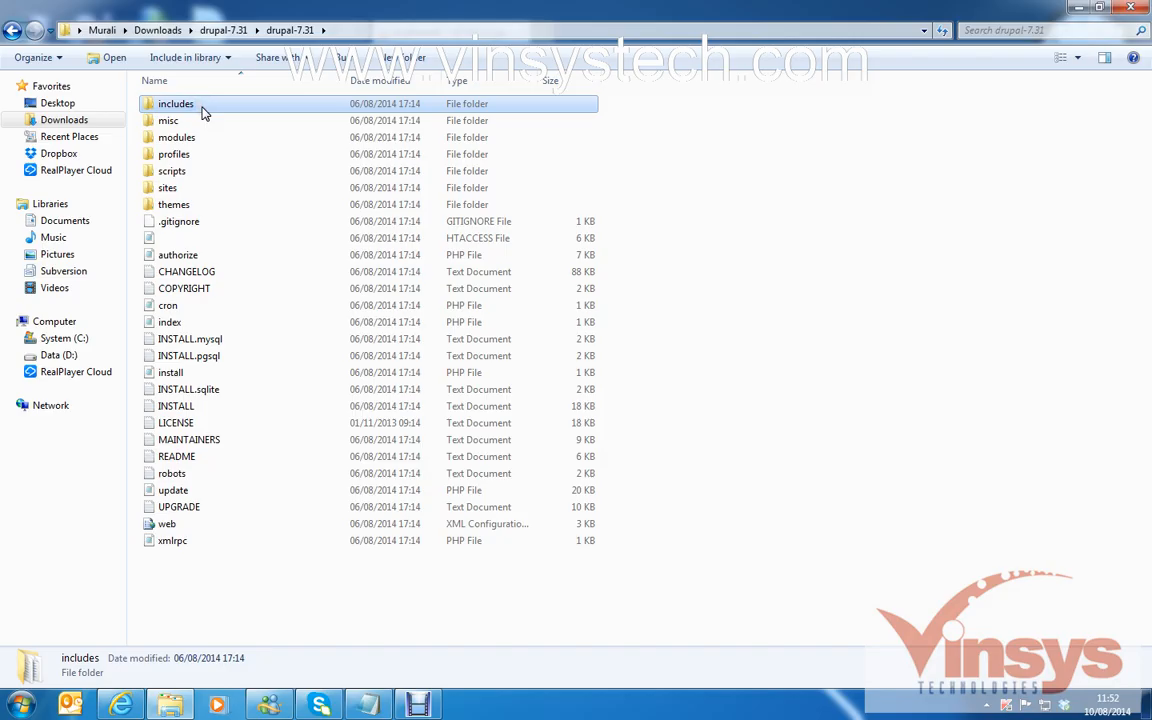
key("ctrl+a")
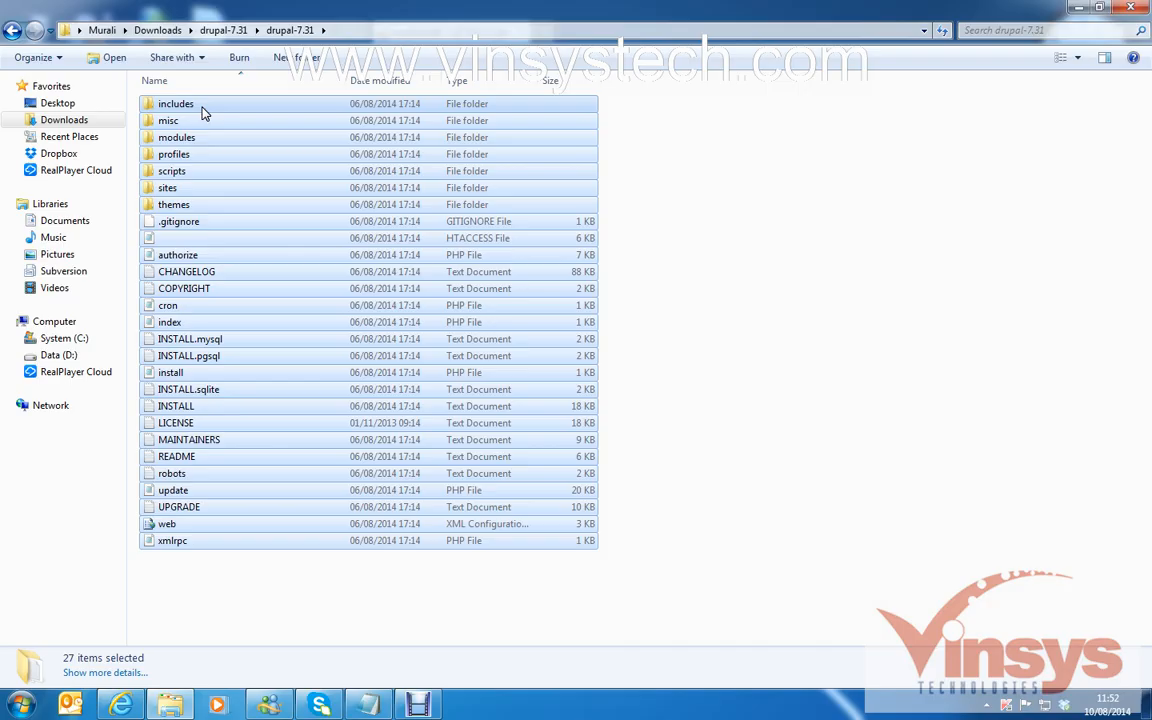
Paste the Drupal files into C:\xampp\htdocs\mk-drupal.
left_click(75, 338)
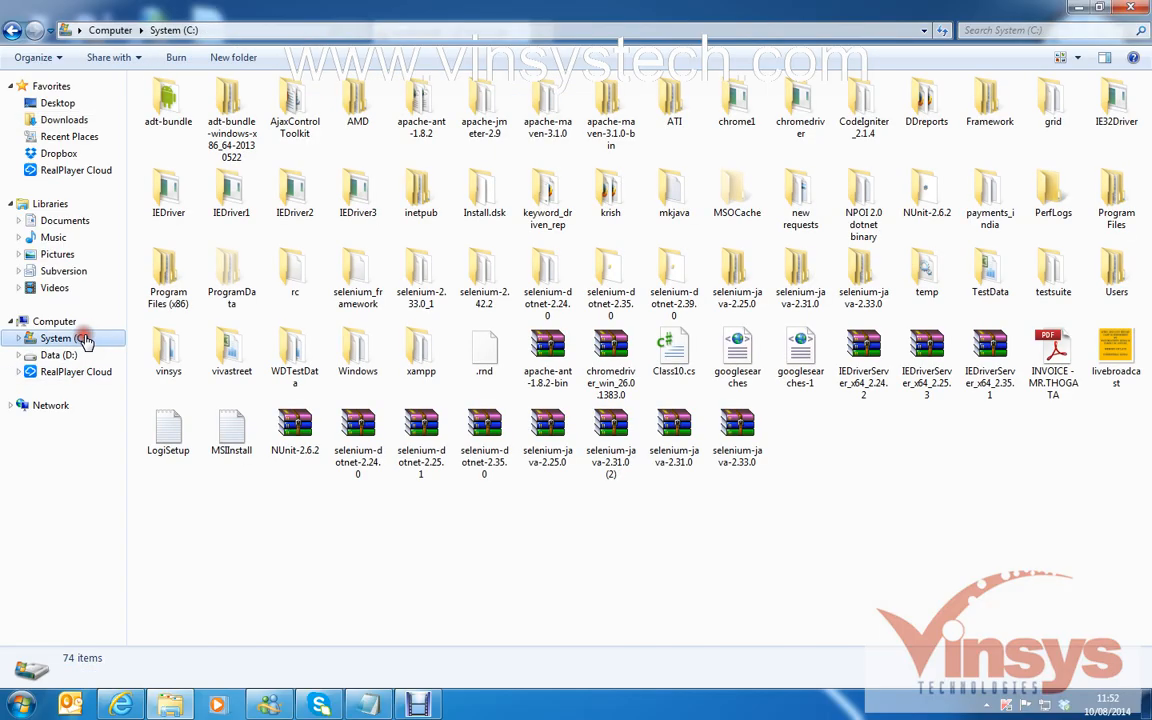
double_click(419, 362)
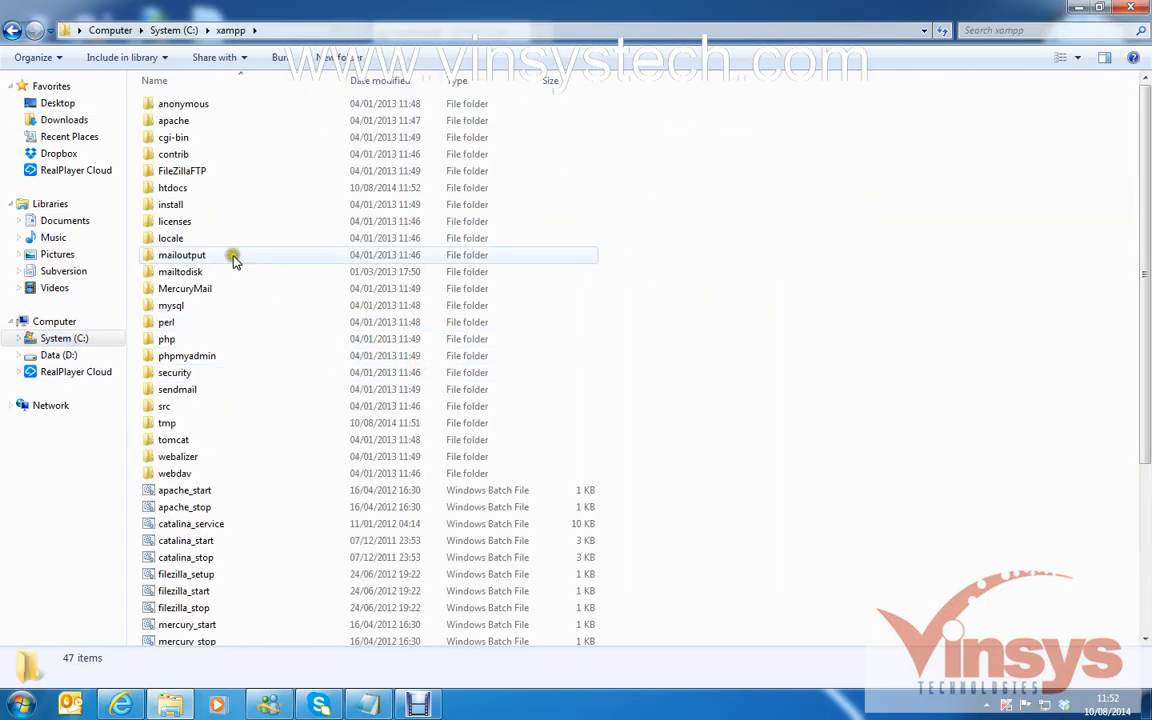
double_click(189, 188)
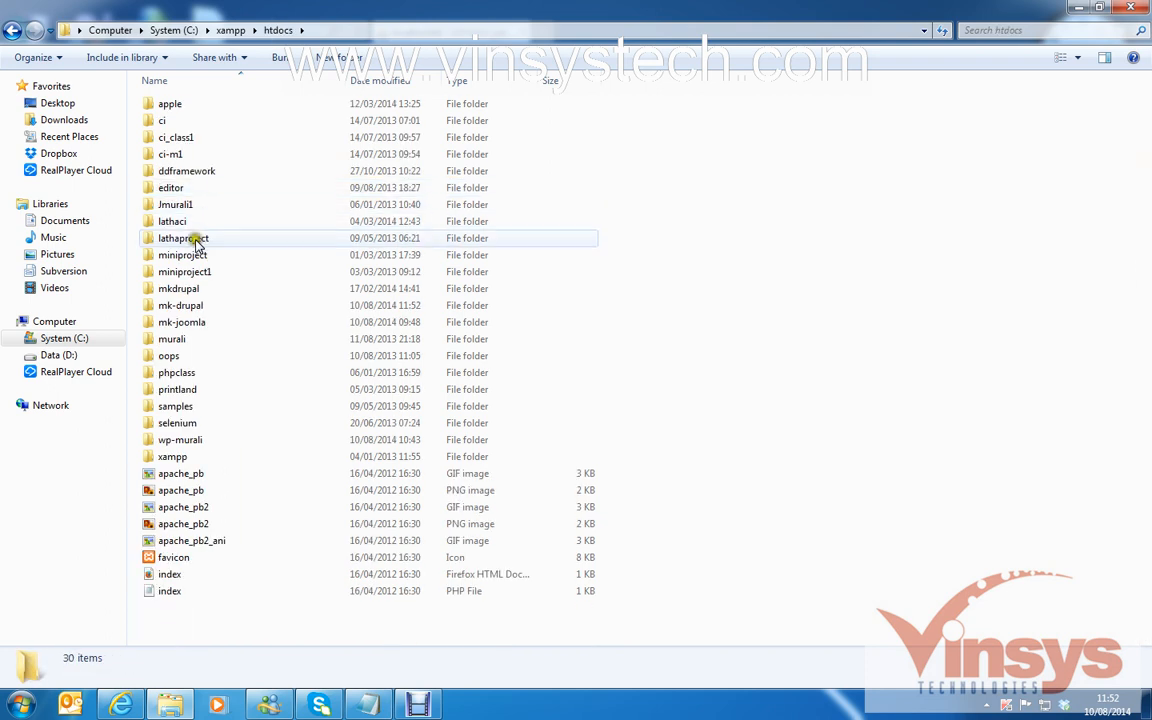
double_click(200, 305)
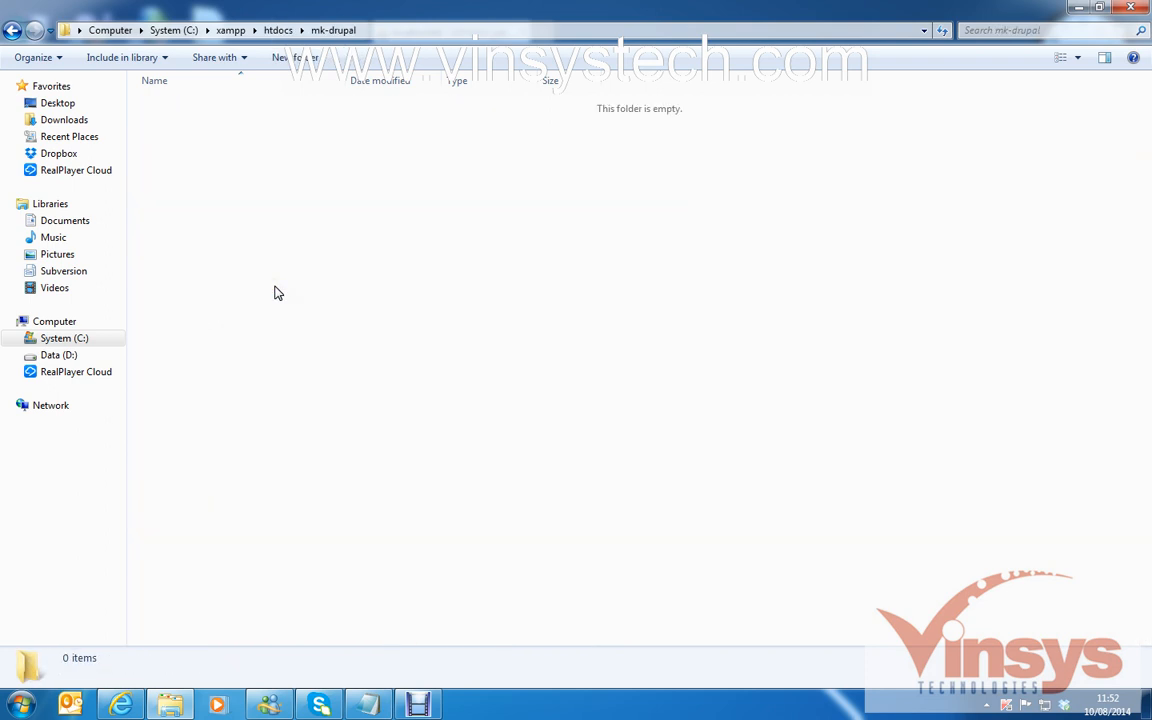
key("ctrl+v")
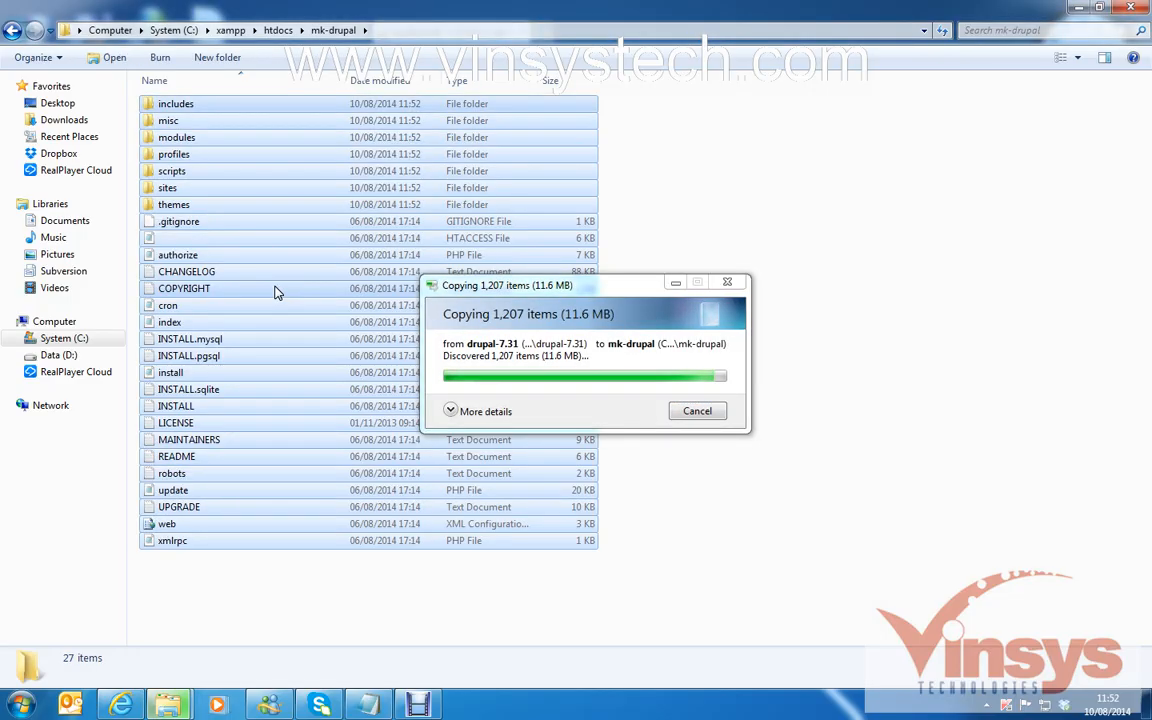
left_click(295, 628)
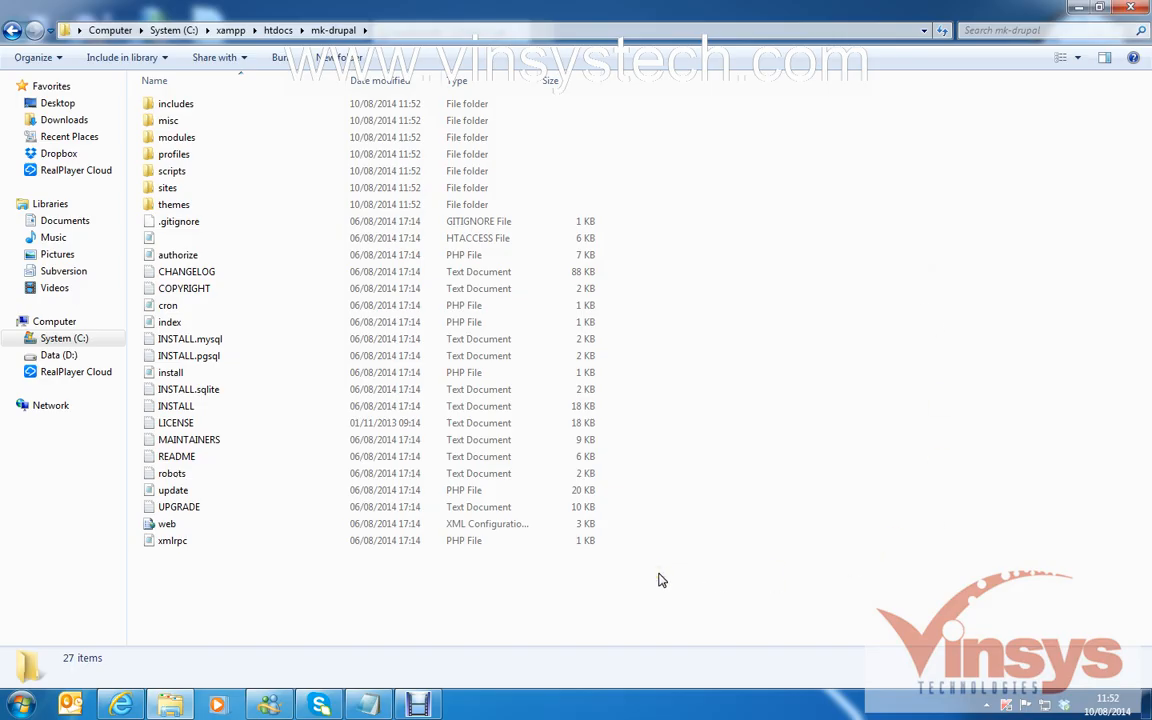
Return to phpMyAdmin and create a database named mk-drupal on the Databases page.
left_click(340, 33)
left_click(1128, 12)
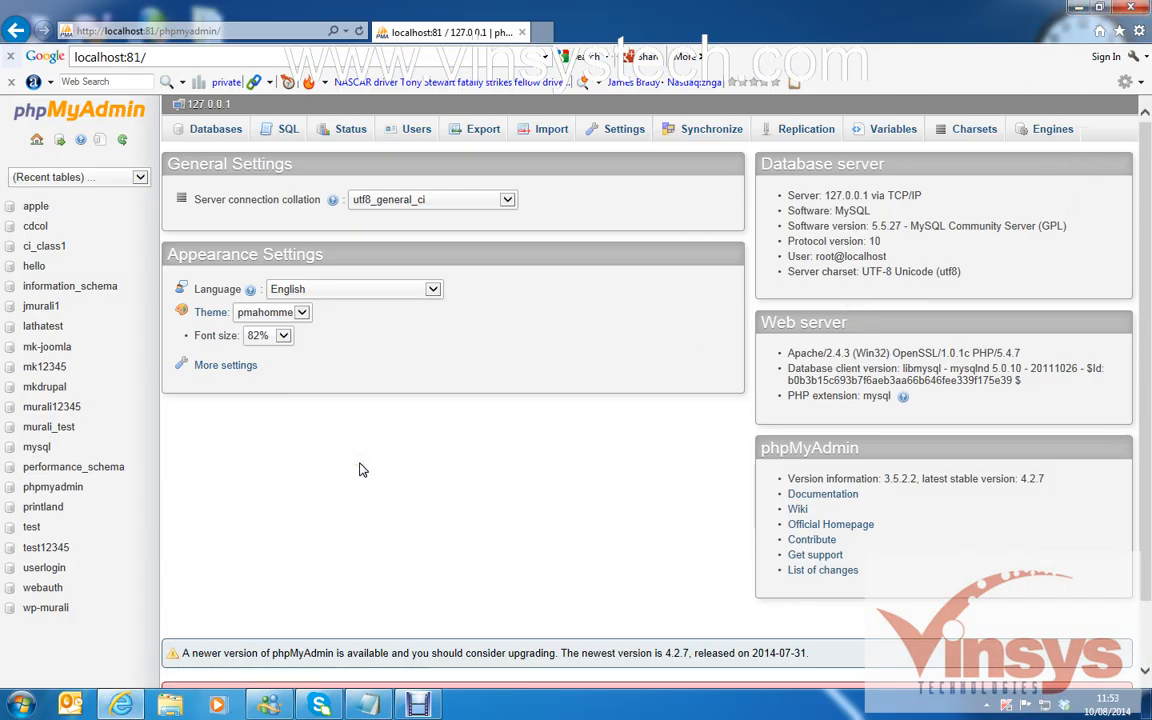
left_click(211, 132)
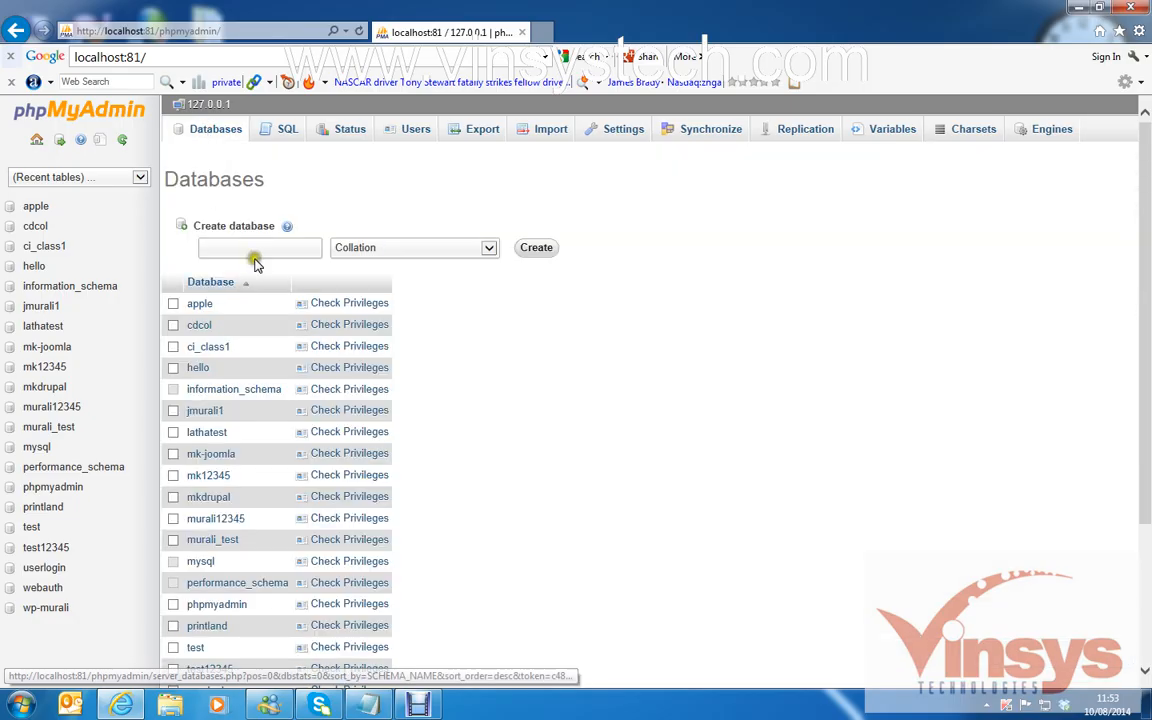
left_click(257, 250)
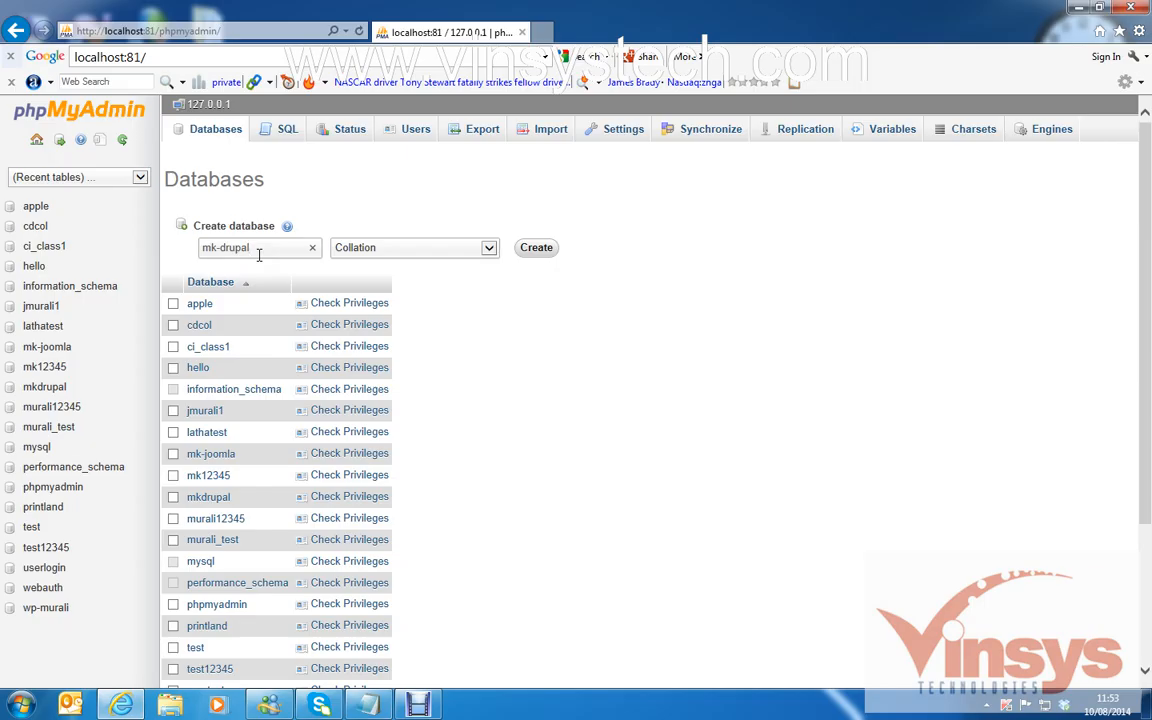
type("mk-drupal")
left_click_drag(252, 248, 181, 247)
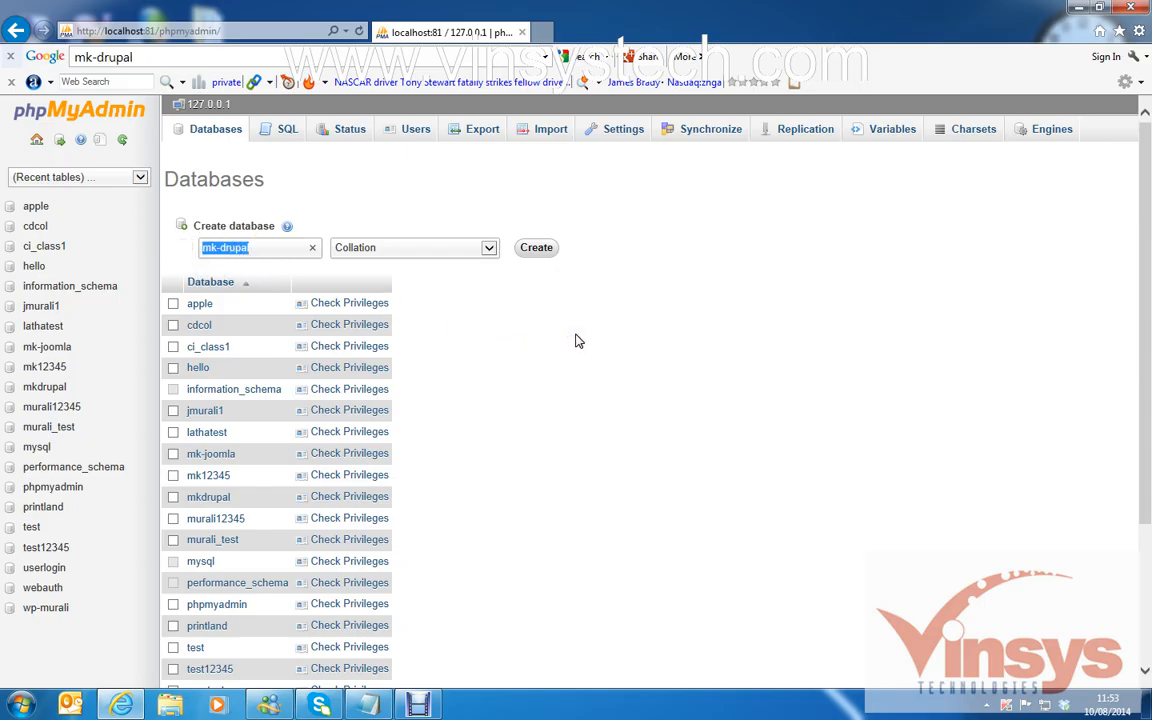
left_click(530, 250)
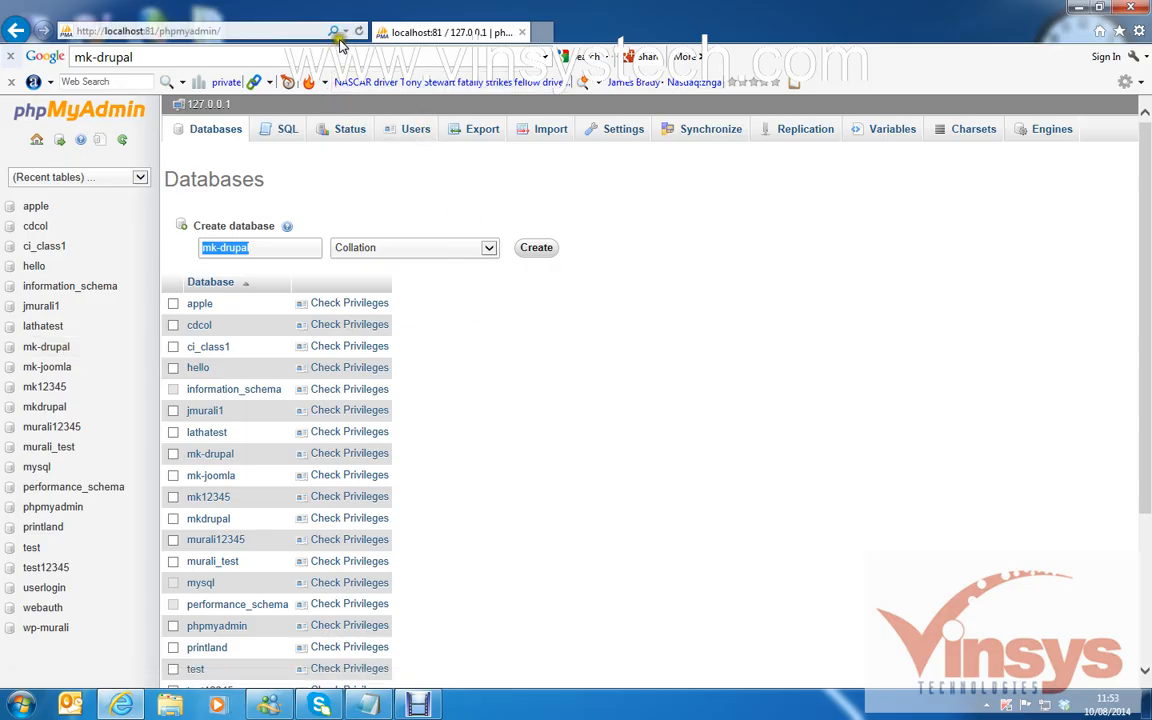
Open localhost:81/mk-drupal and accept the Standard profile and English in the installer.
left_click(286, 34)
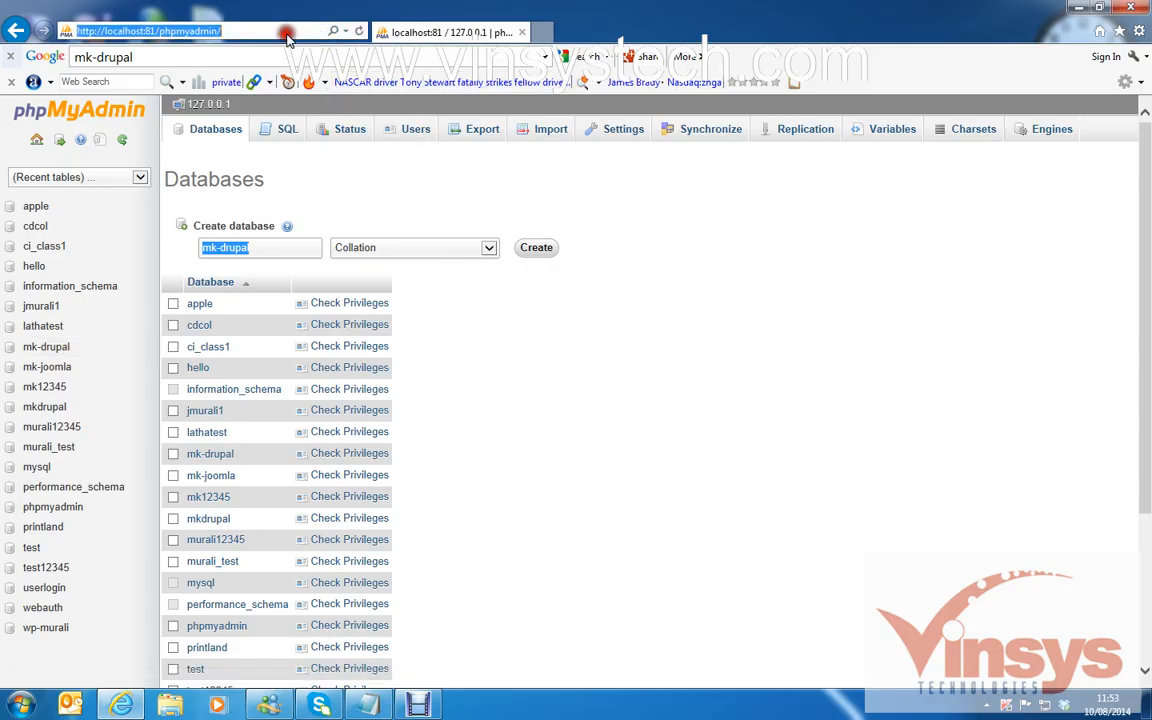
left_click(286, 37)
key("BackSpace")
key("BackSpace")
key("BackSpace")
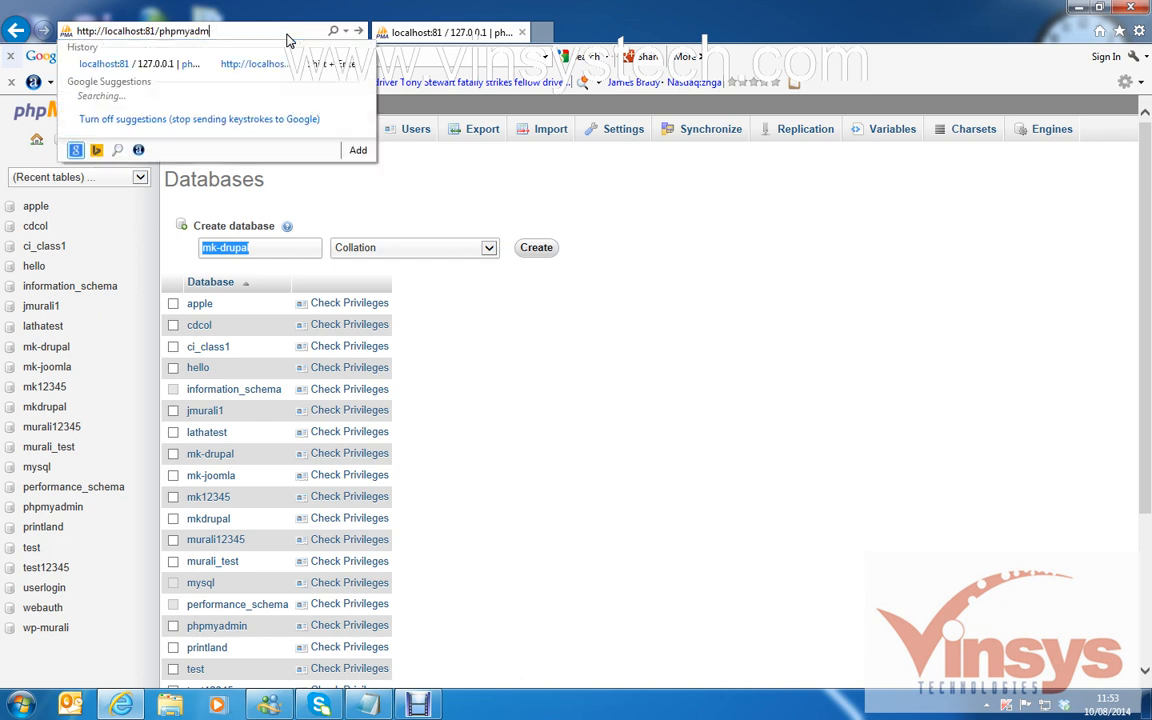
key("BackSpace")
key("BackSpace")
key("BackSpace")
key("BackSpace")
key("BackSpace")
key("BackSpace")
key("BackSpace")
key("BackSpace")
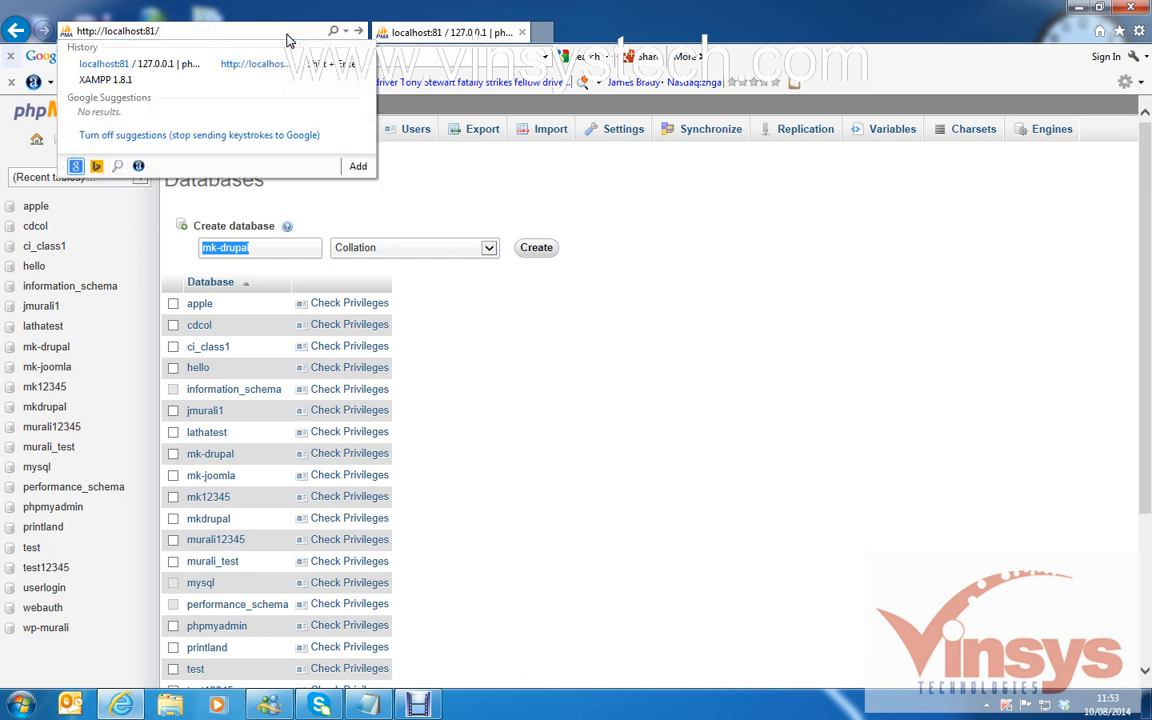
type("mk-drupal/")
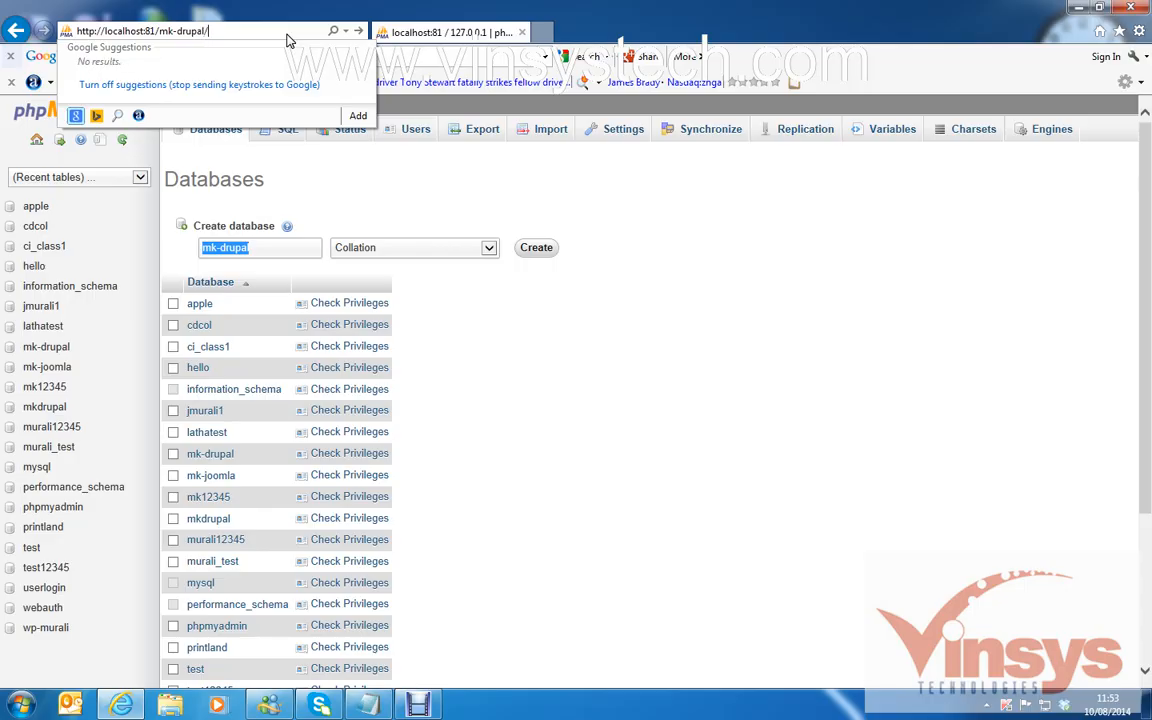
key("Return")
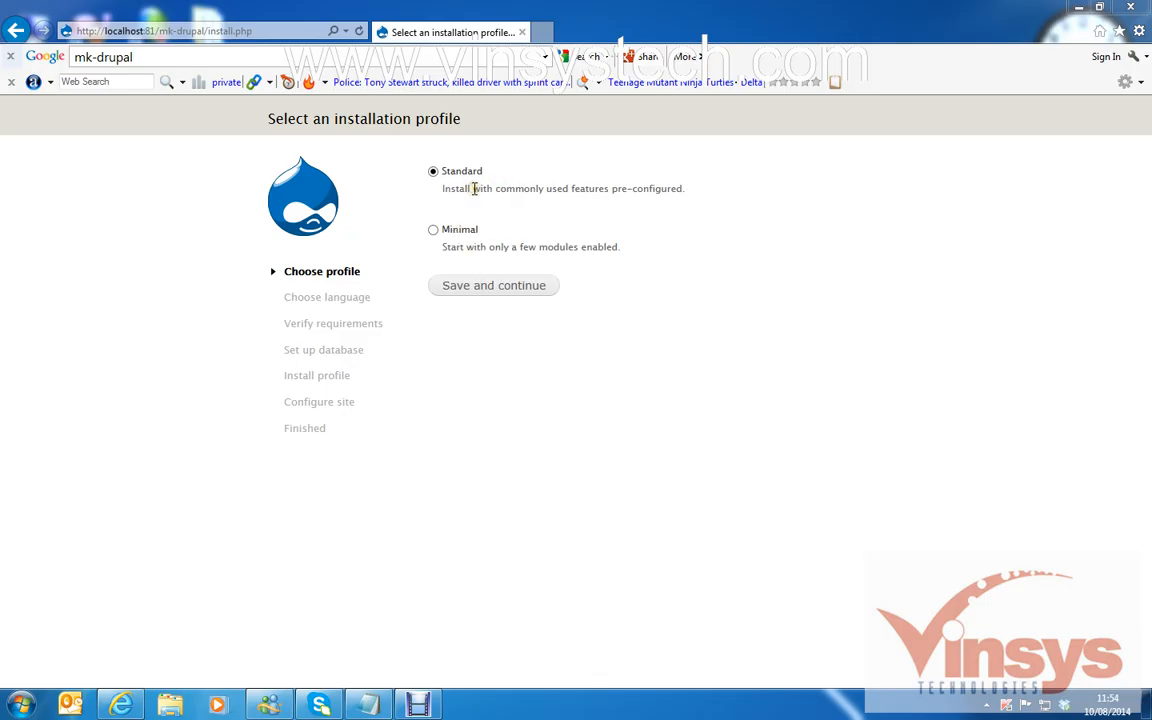
left_click(472, 290)
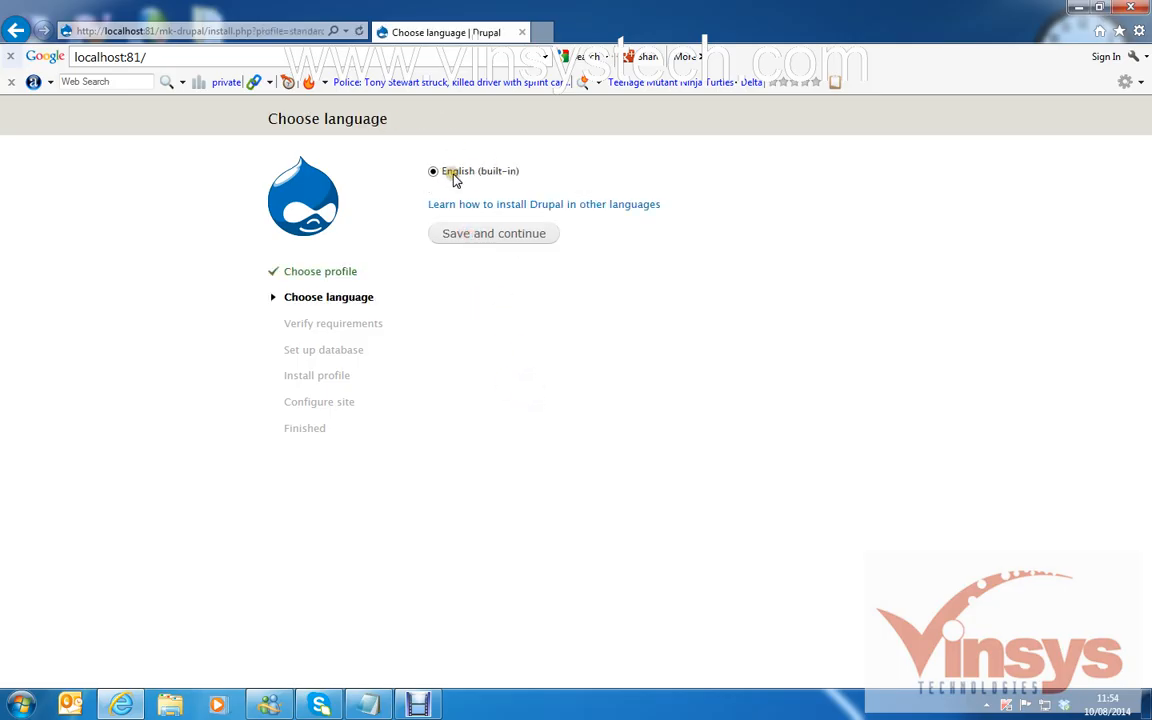
left_click(479, 243)
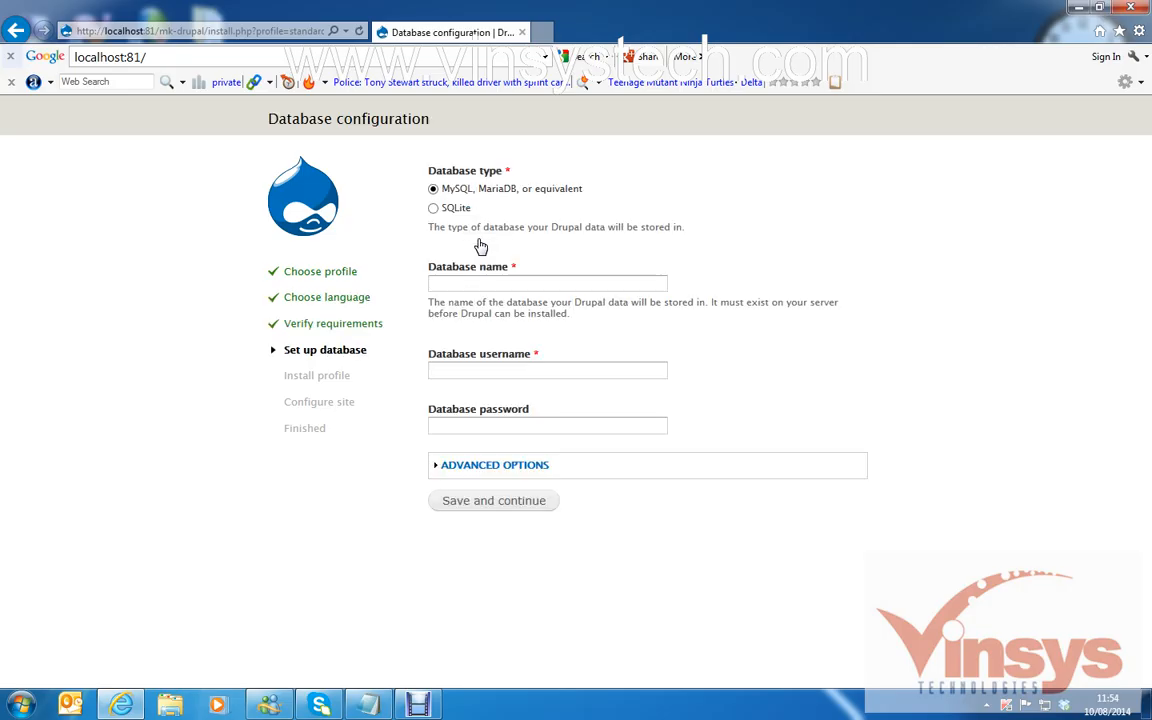
Enter database name mk-drupal and username root with a blank password, then submit.
left_click(477, 280)
type("mk-d")
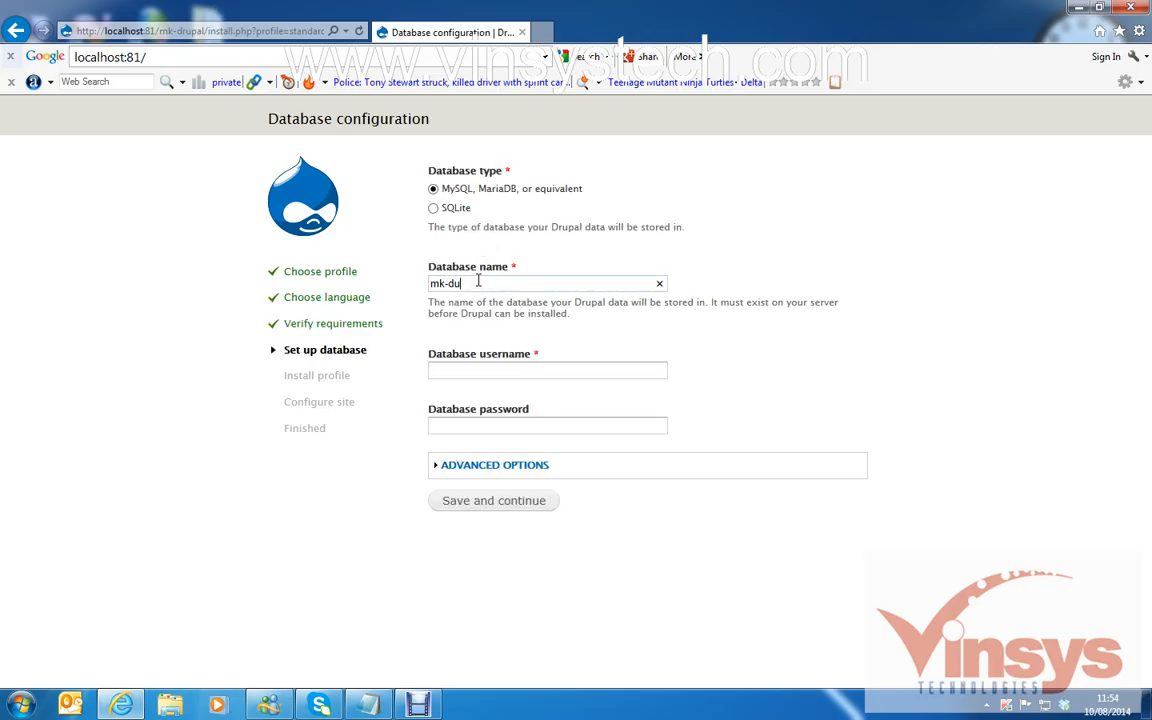
type("rupal")
left_click(432, 369)
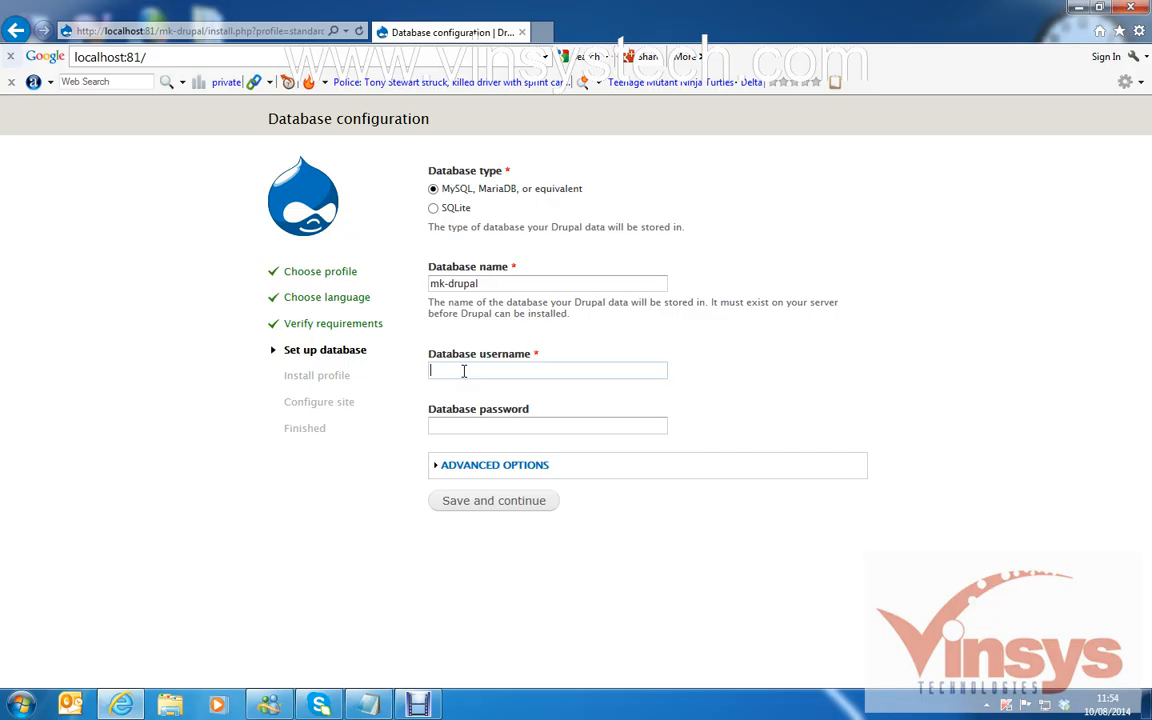
type("root")
left_click(462, 425)
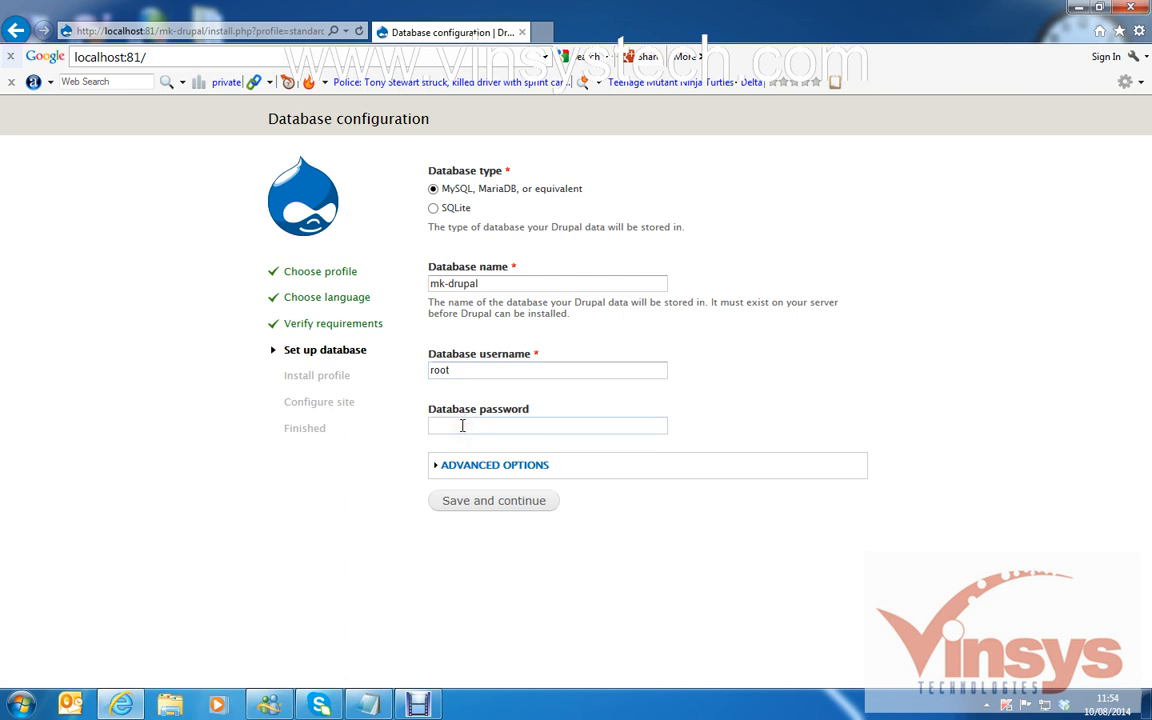
left_click(464, 504)
Start the profile installation and let it run through to the Configure site form.
left_click(464, 503)
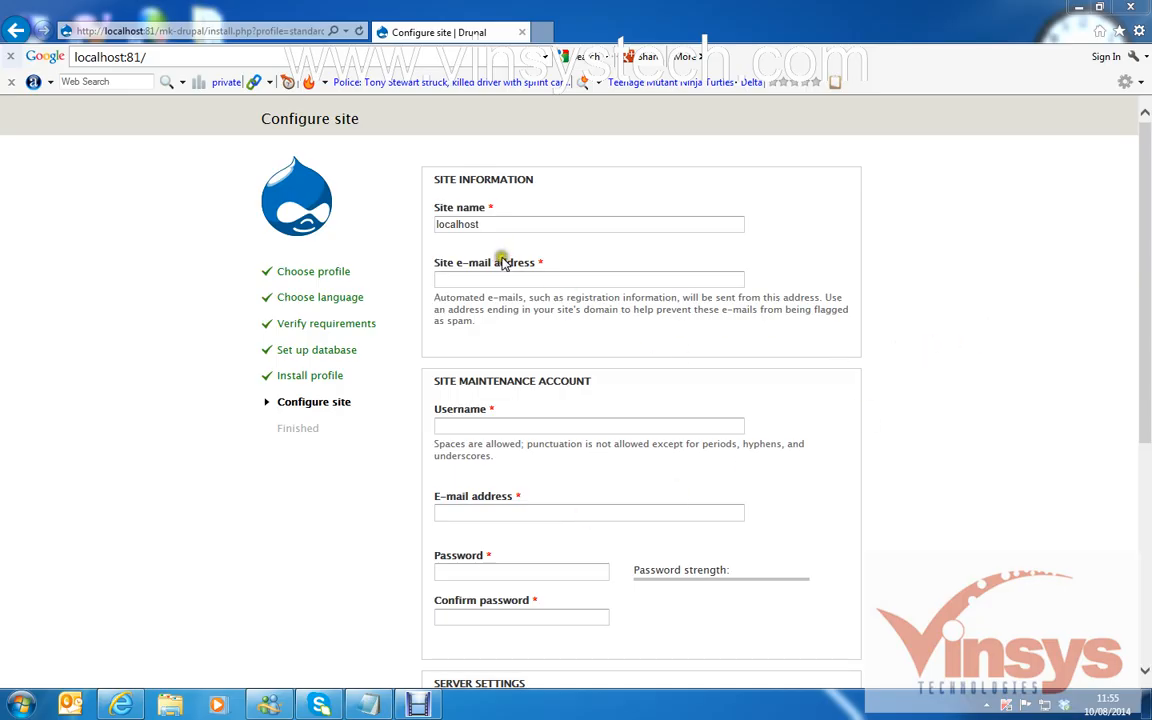
Replace the site name with mkdrupal and fill in the site e-mail address.
left_click_drag(494, 226, 301, 226)
type("m")
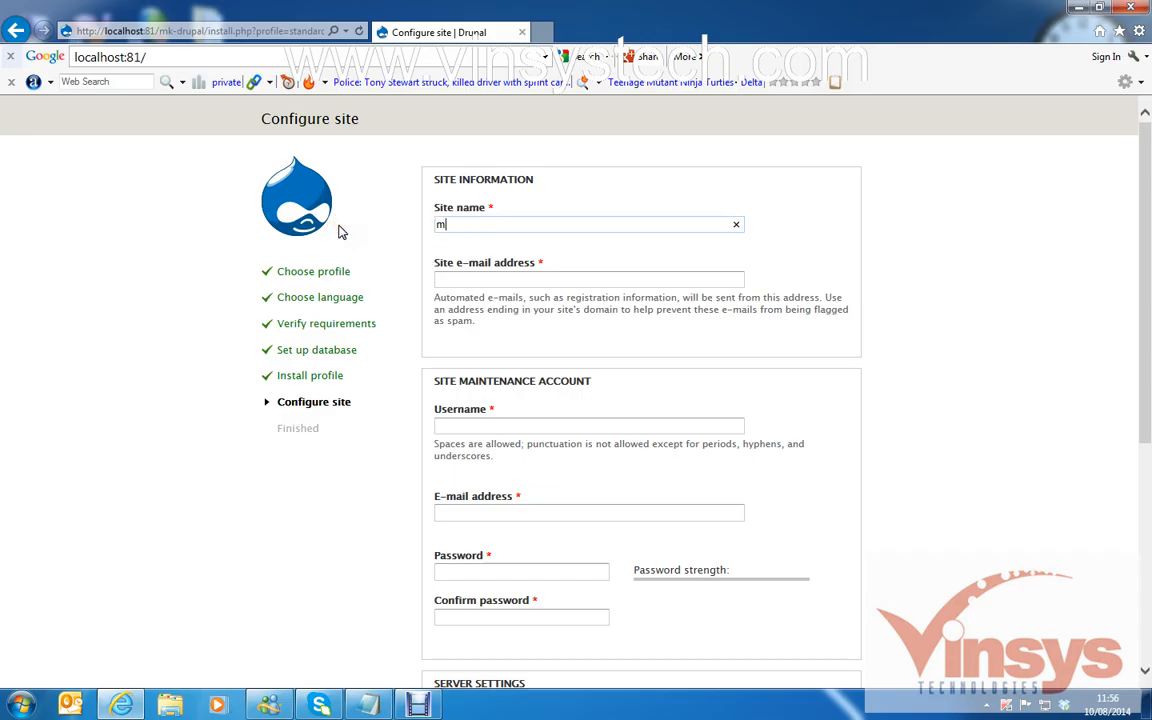
type("kdrupal")
left_click(498, 283)
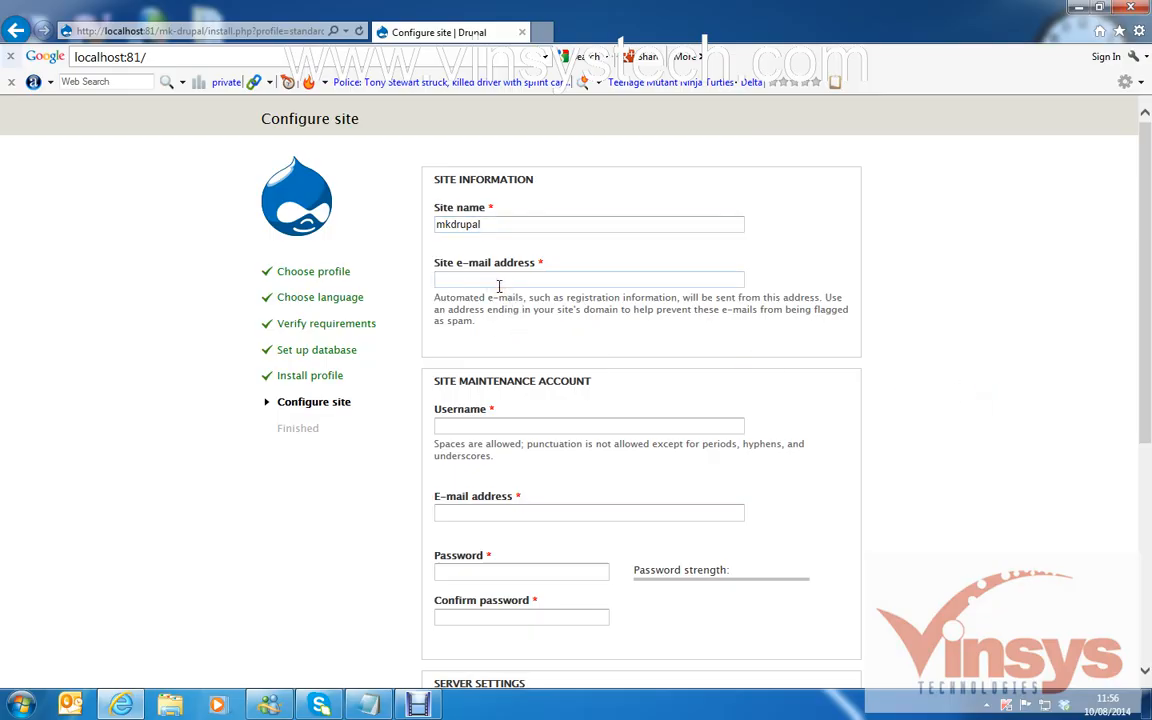
type("admin@test.com")
Set the maintenance account username to admin with a password, then submit the configuration.
left_click_drag(1145, 309, 1147, 349)
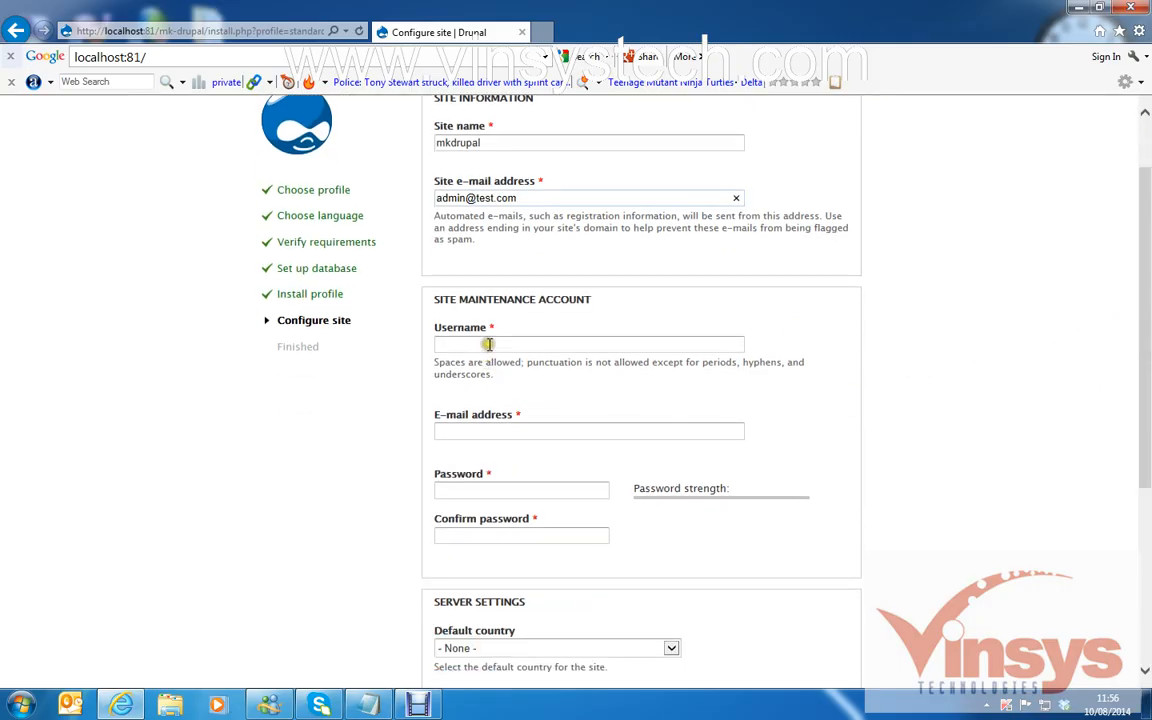
left_click(455, 344)
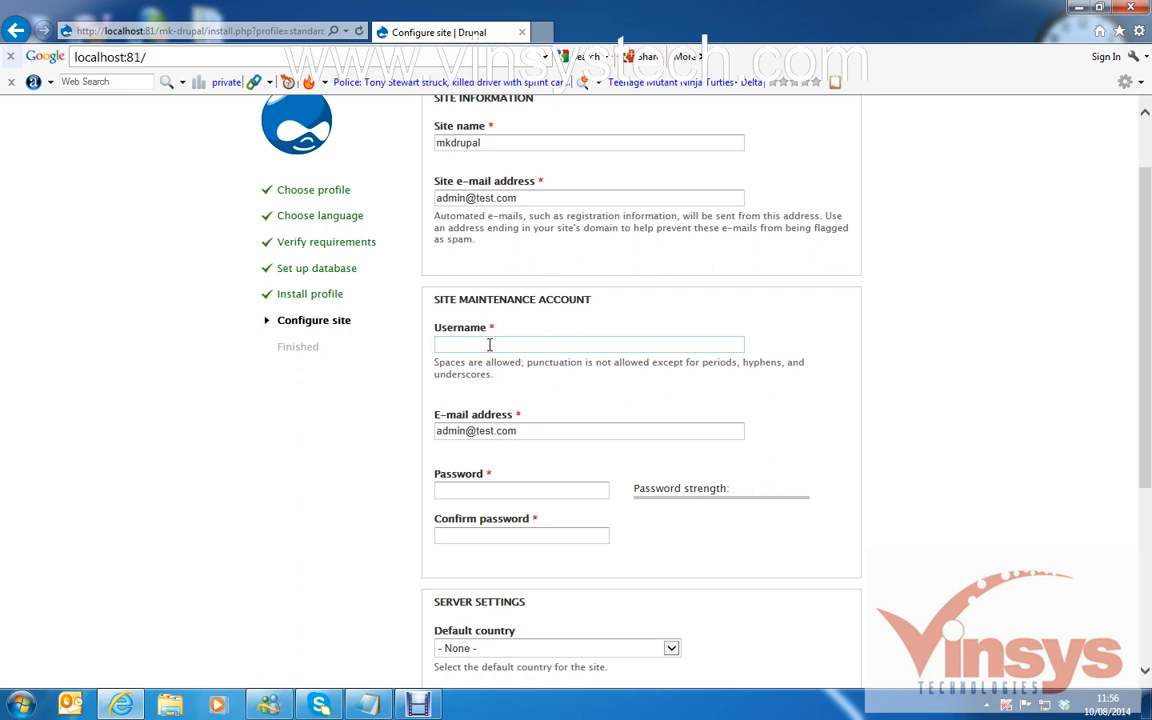
type("admin")
left_click(489, 489)
type("admi")
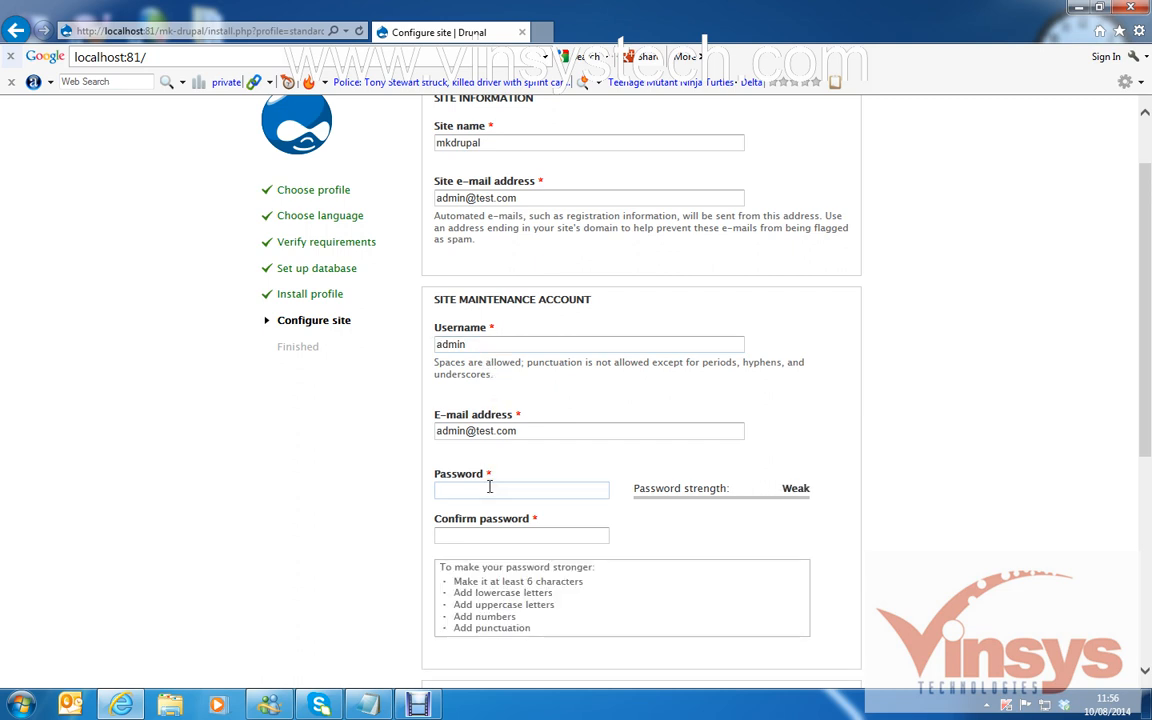
type("n")
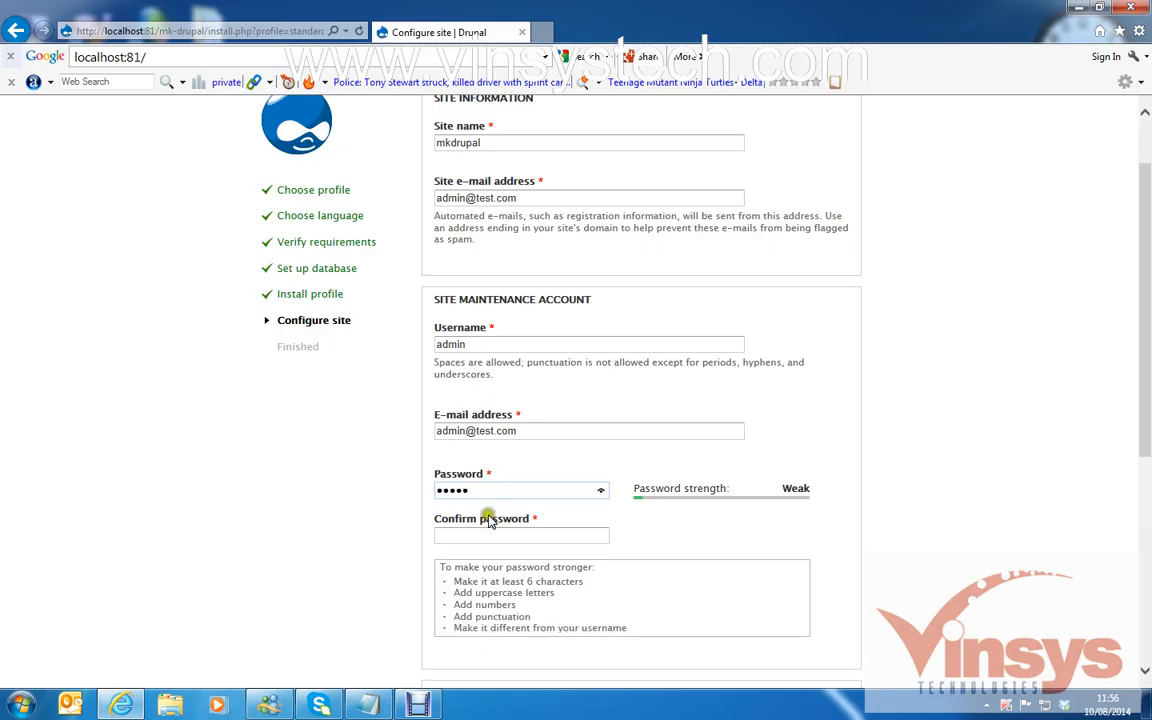
left_click(487, 537)
type("admin")
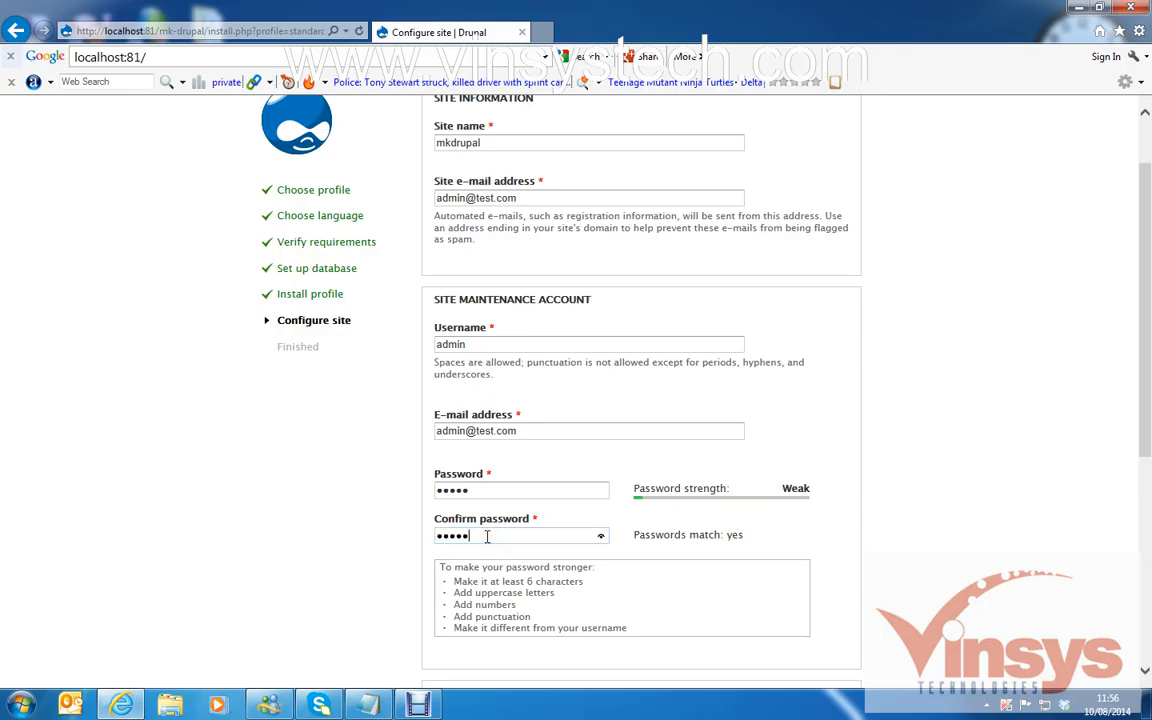
scroll(918, 428, "down", 4)
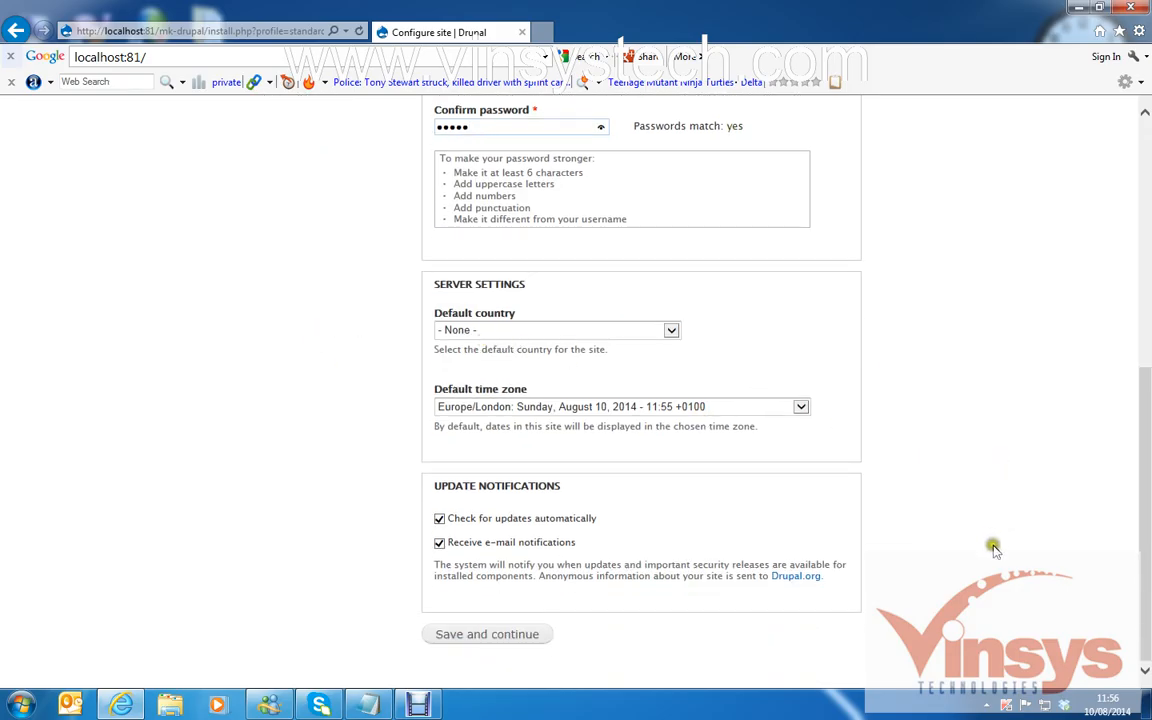
left_click(465, 637)
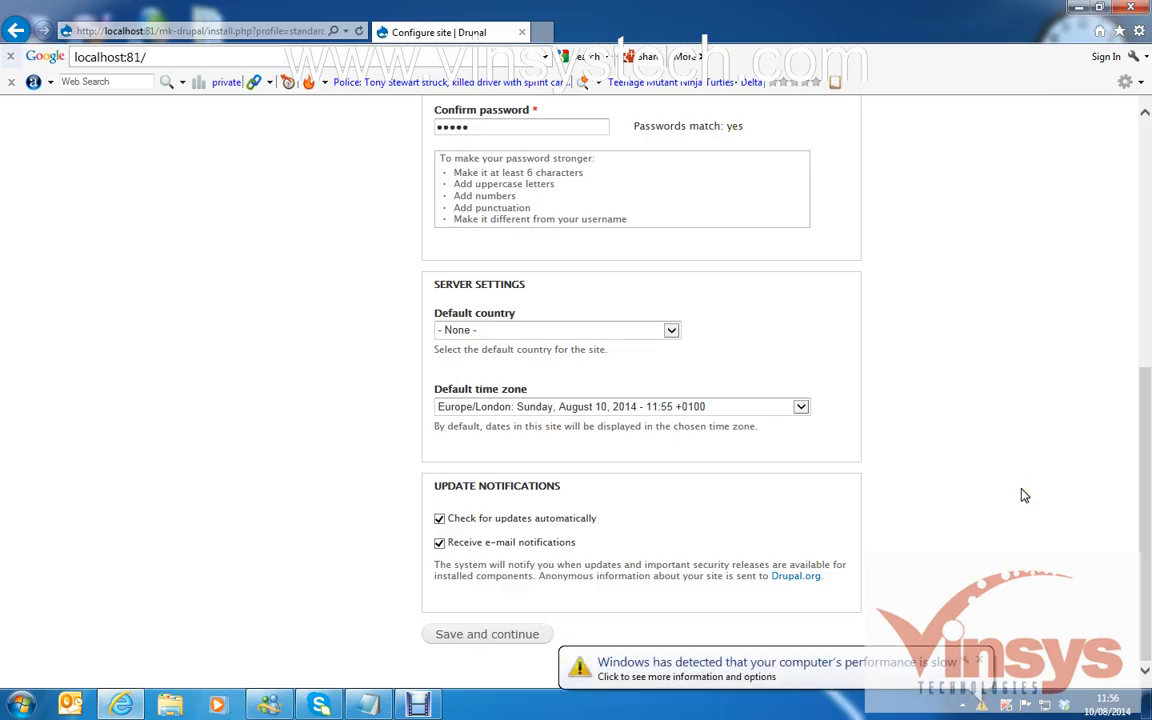
Dismiss the notification, visit the new mkdrupal site, and select its localhost:81/mk-drupal address.
left_click(980, 664)
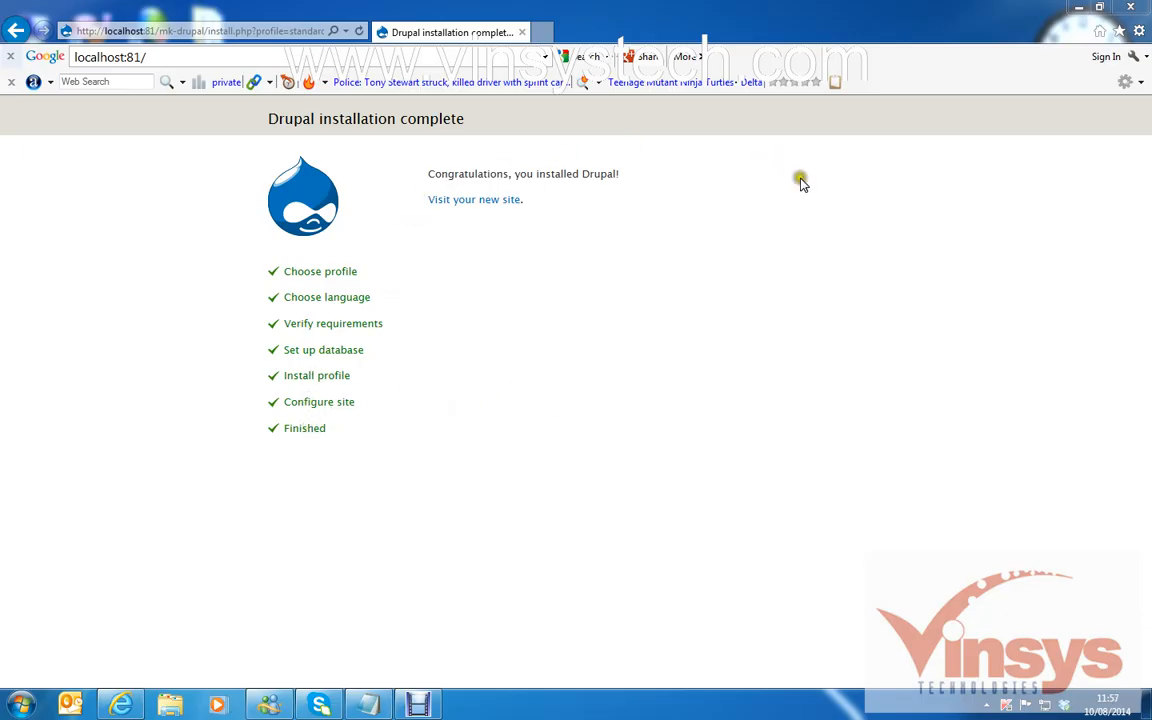
left_click(490, 201)
left_click(456, 205)
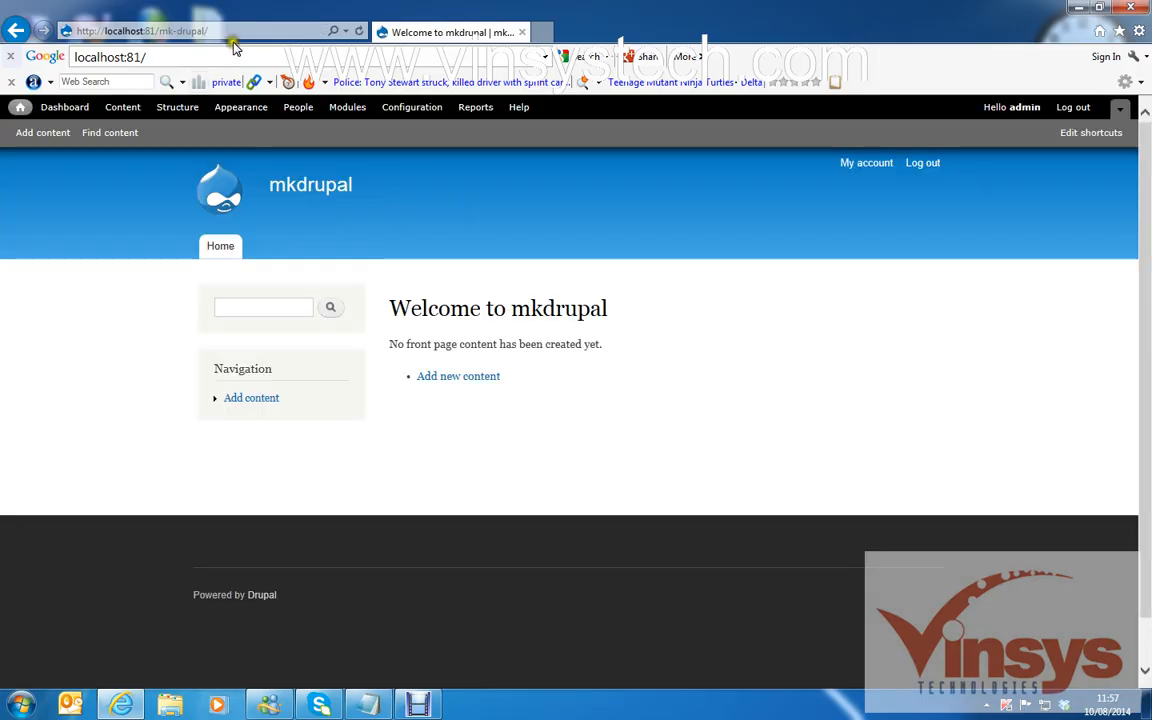
left_click(245, 30)
key("ctrl+c")
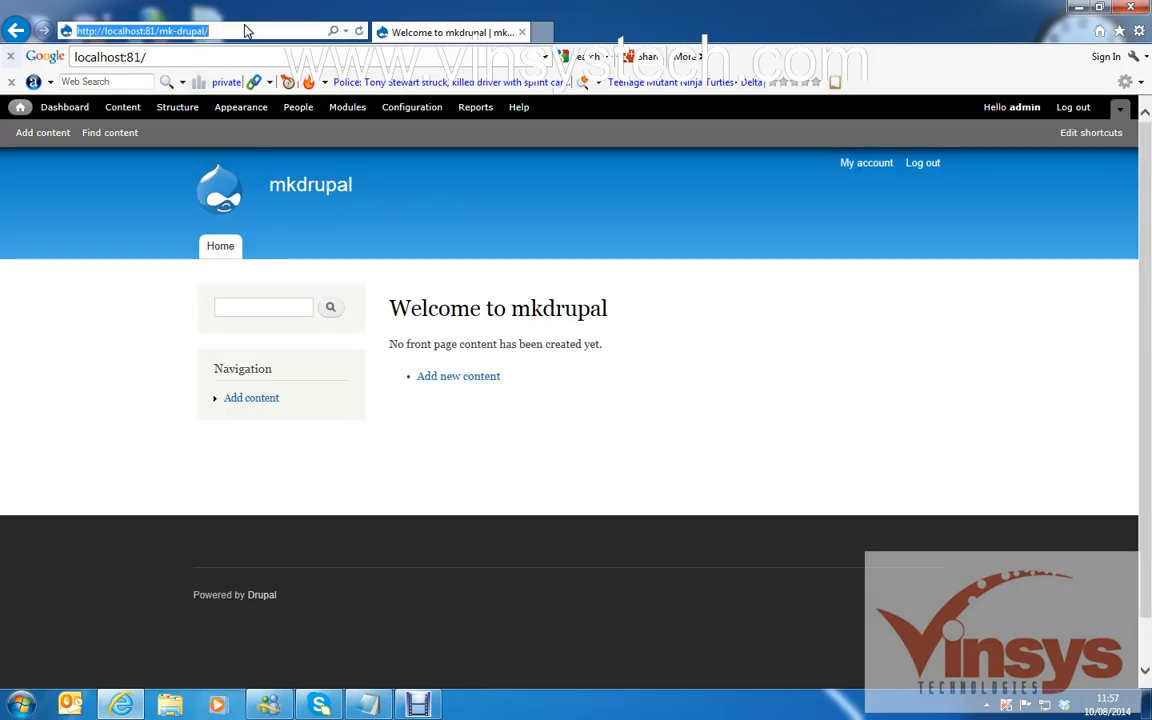
left_click(369, 705)
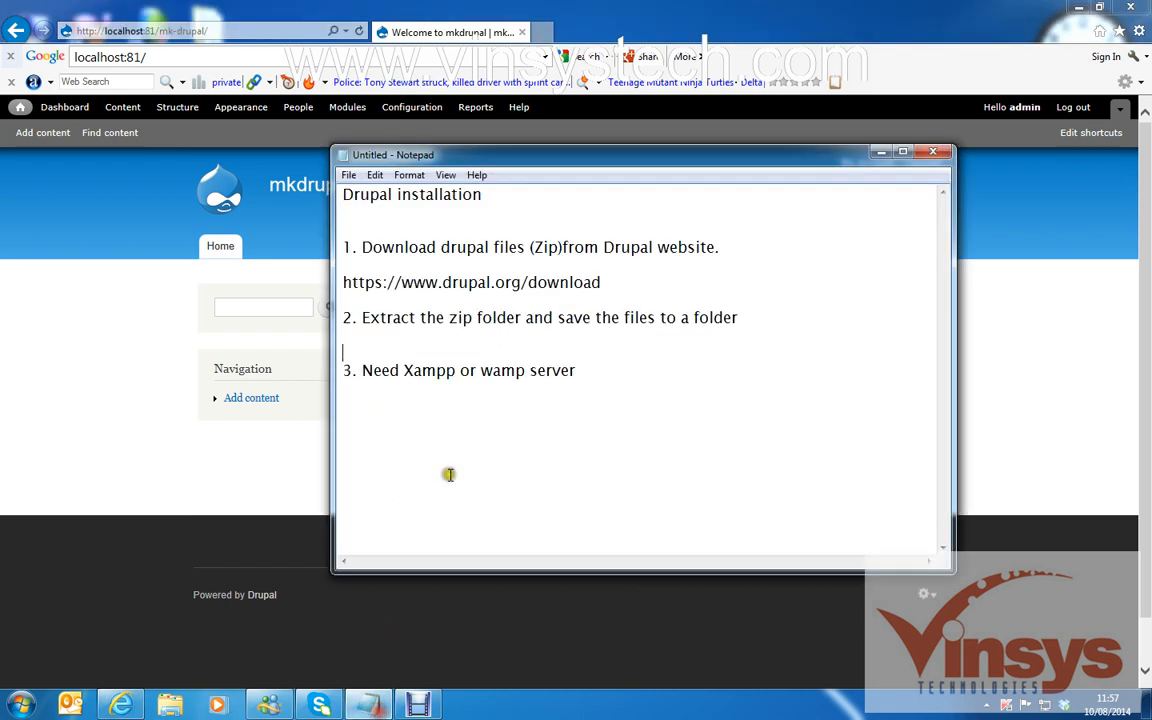
left_click(613, 372)
key("Return")
key("ctrl+v")
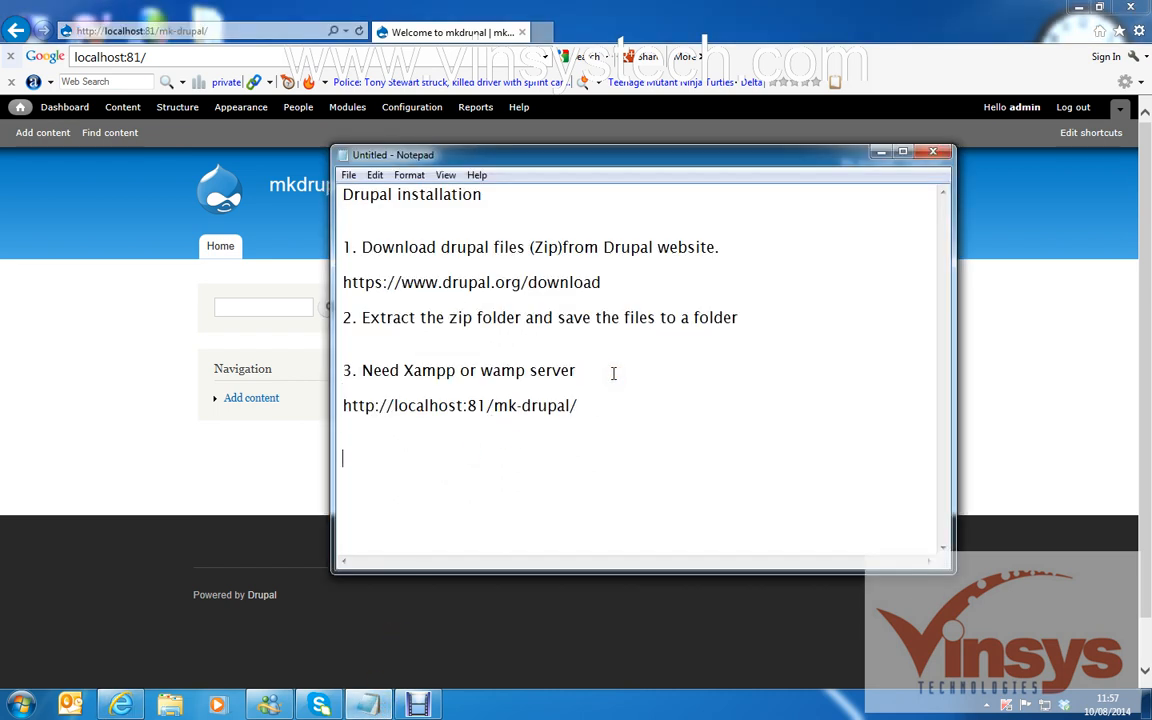
left_click(881, 153)
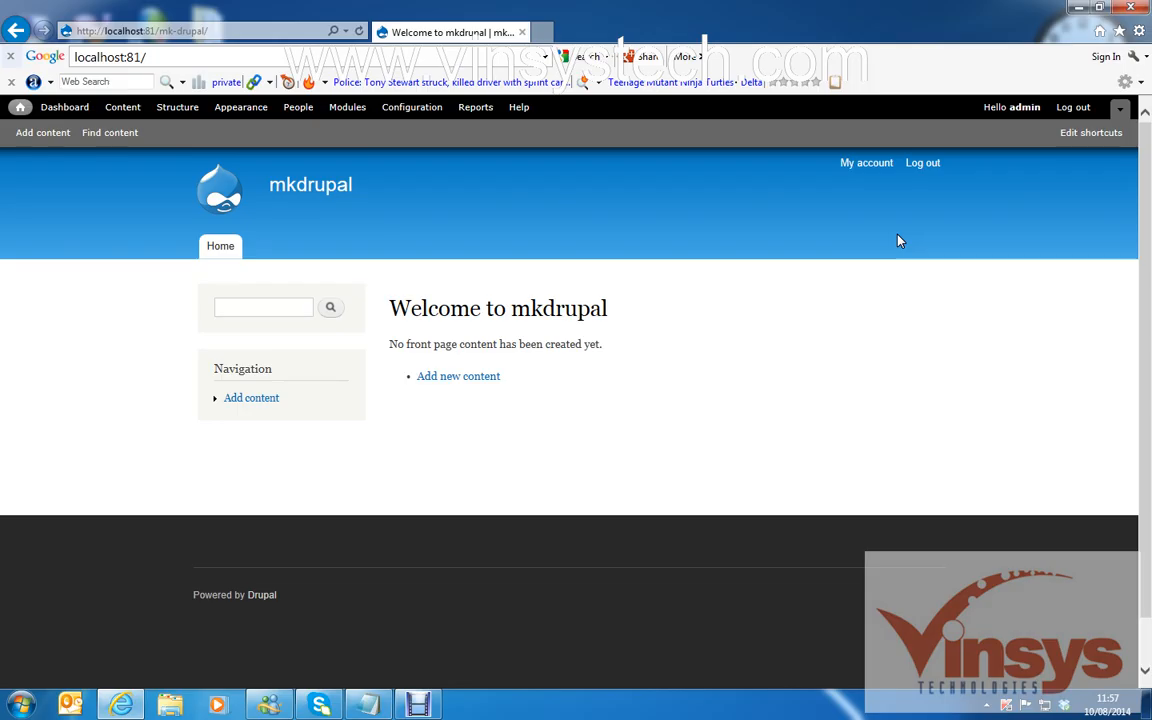
Log out of mkdrupal and log back in with the admin username and its password.
left_click(922, 165)
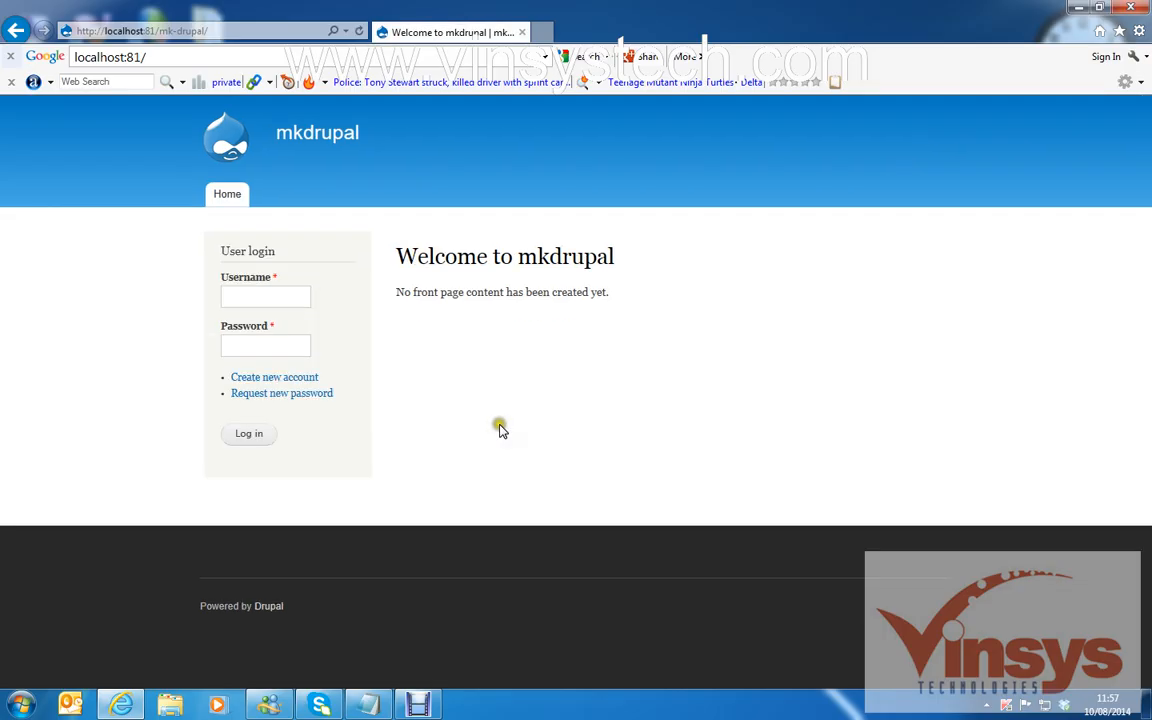
left_click(234, 36)
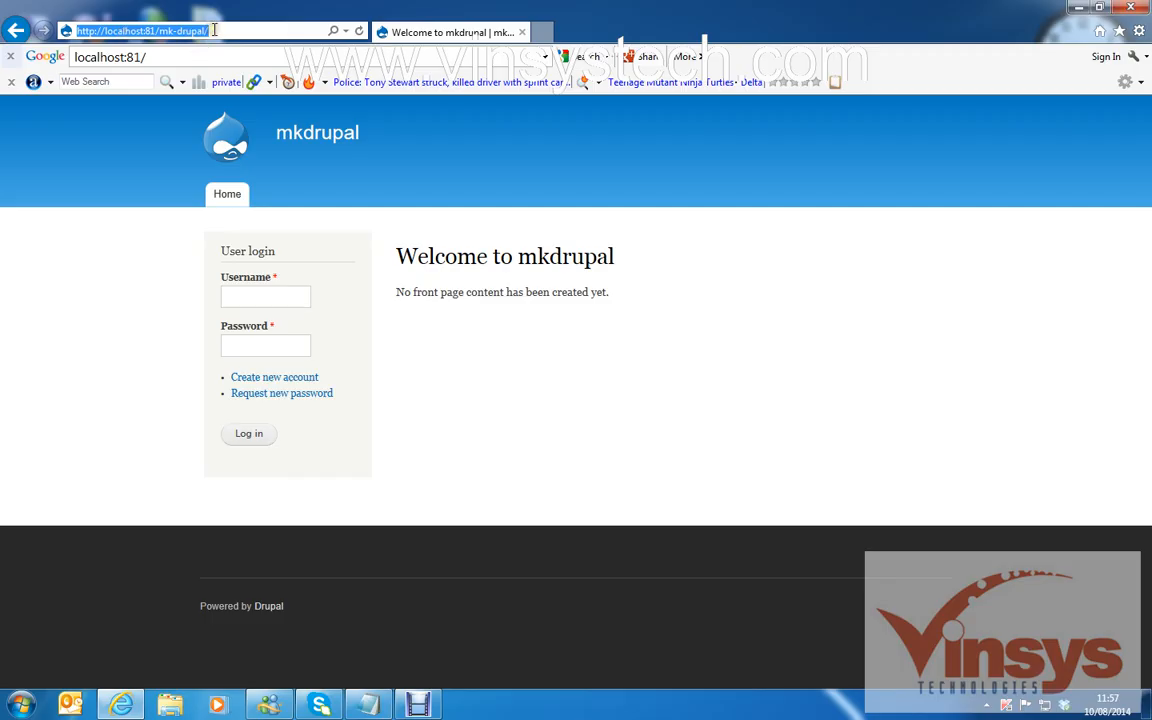
left_click(271, 292)
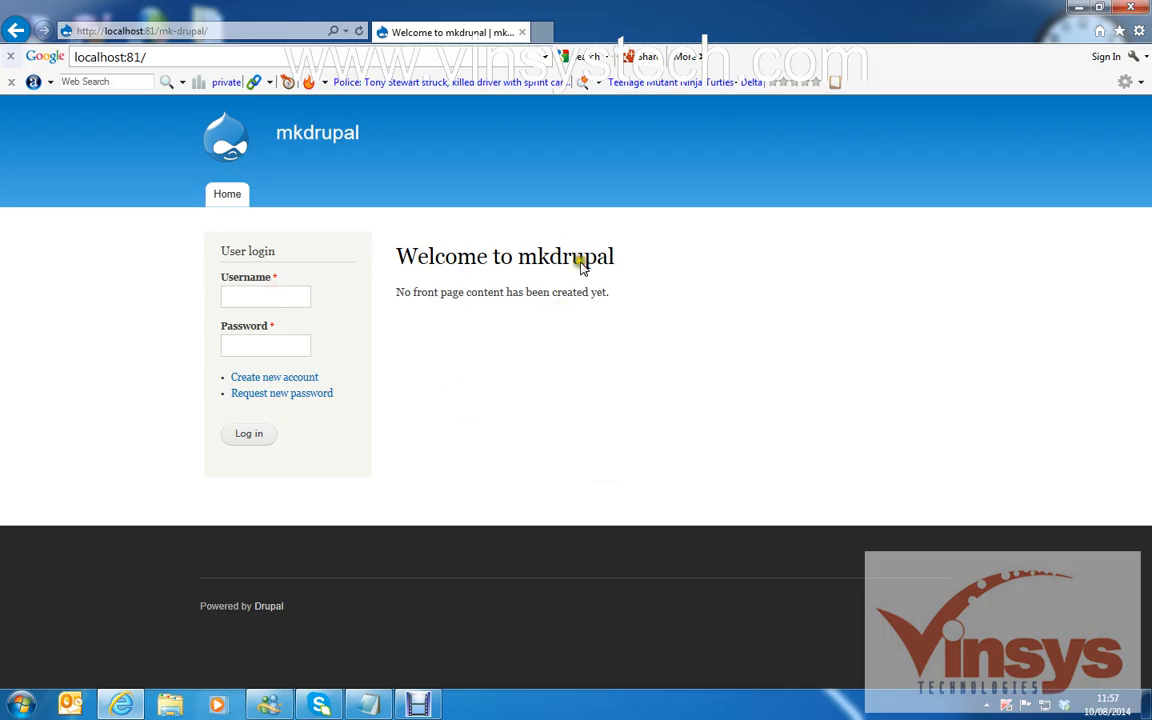
type("admin")
left_click(290, 347)
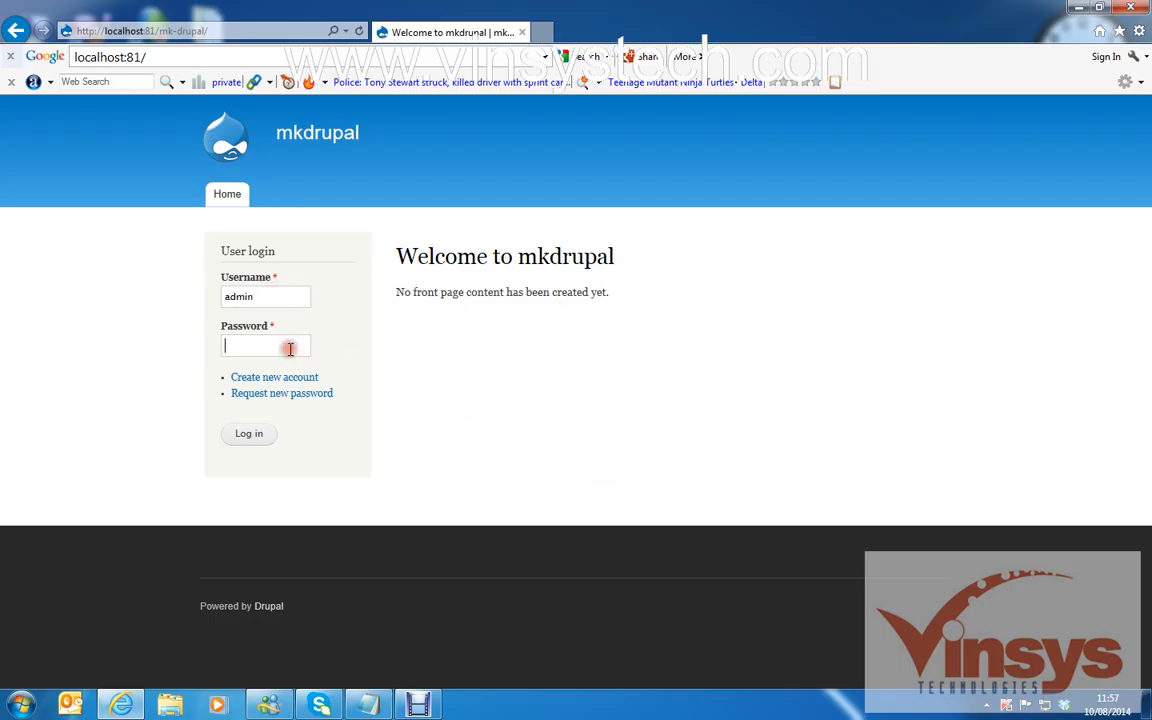
type("admin")
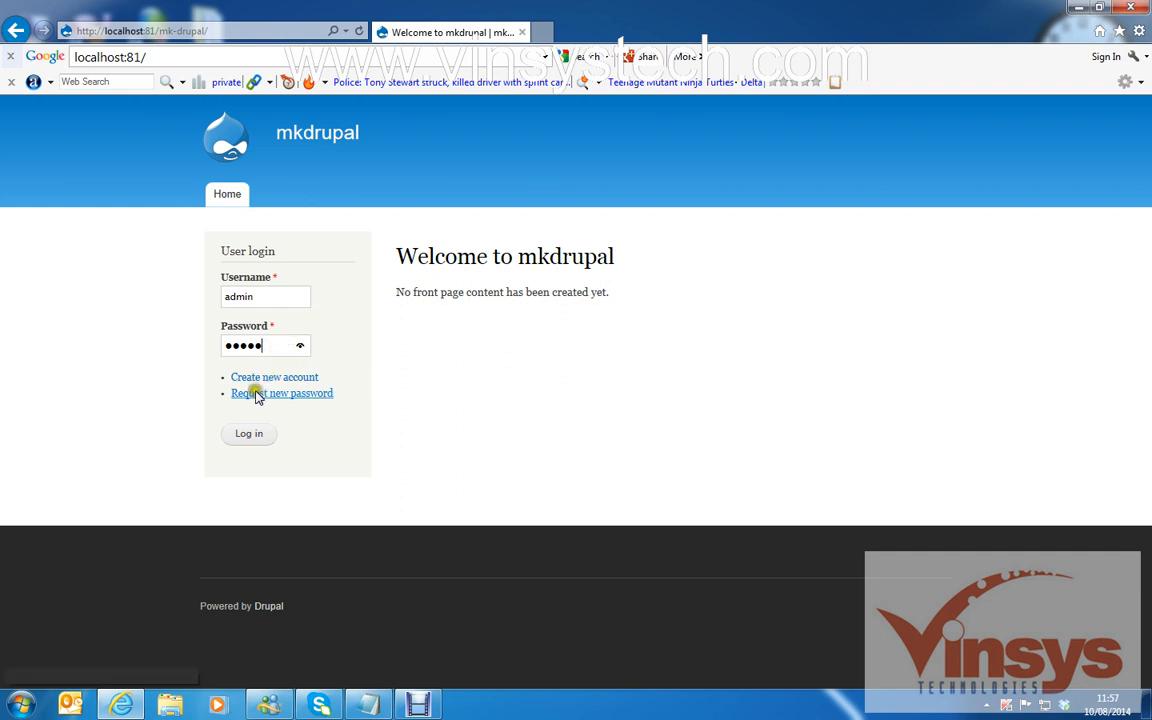
left_click(252, 435)
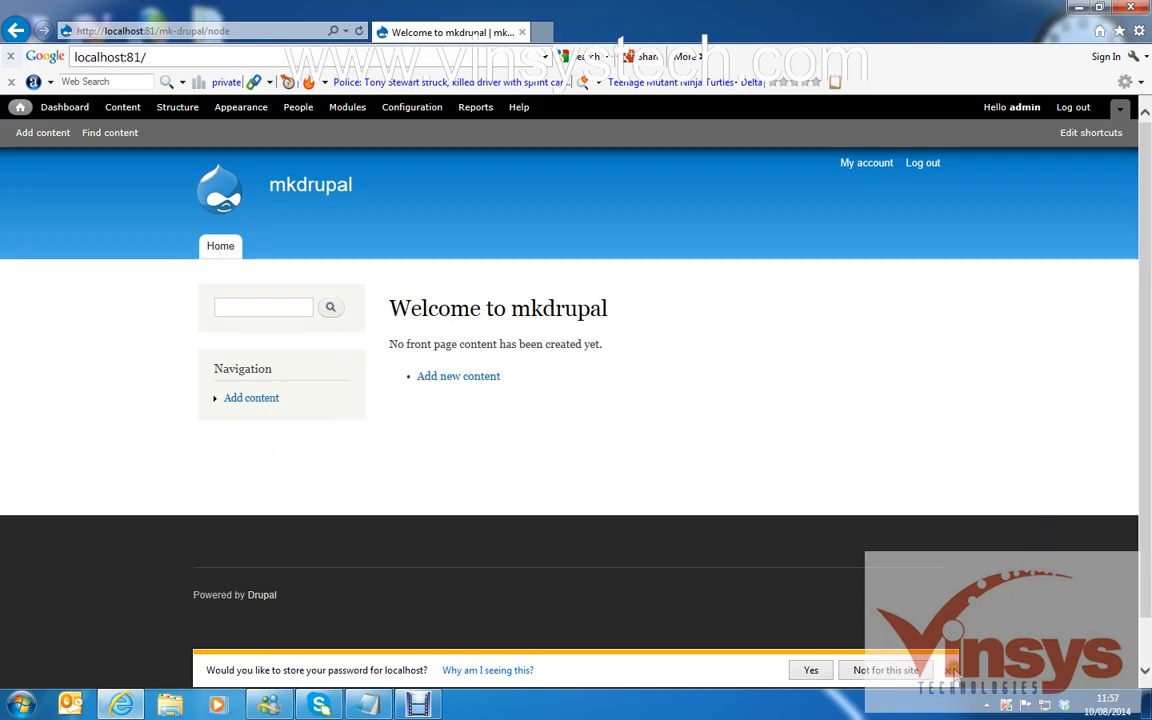
Decline saving the password and go via Dashboard and Content to the Add content page.
left_click(875, 670)
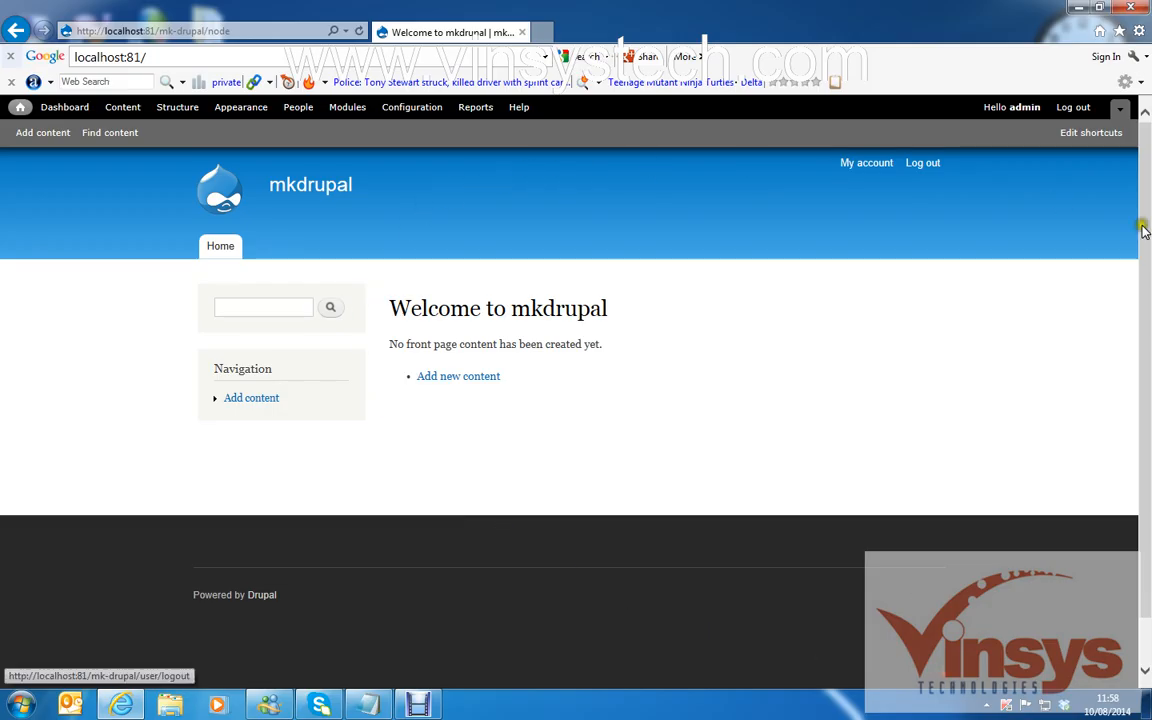
left_click(62, 108)
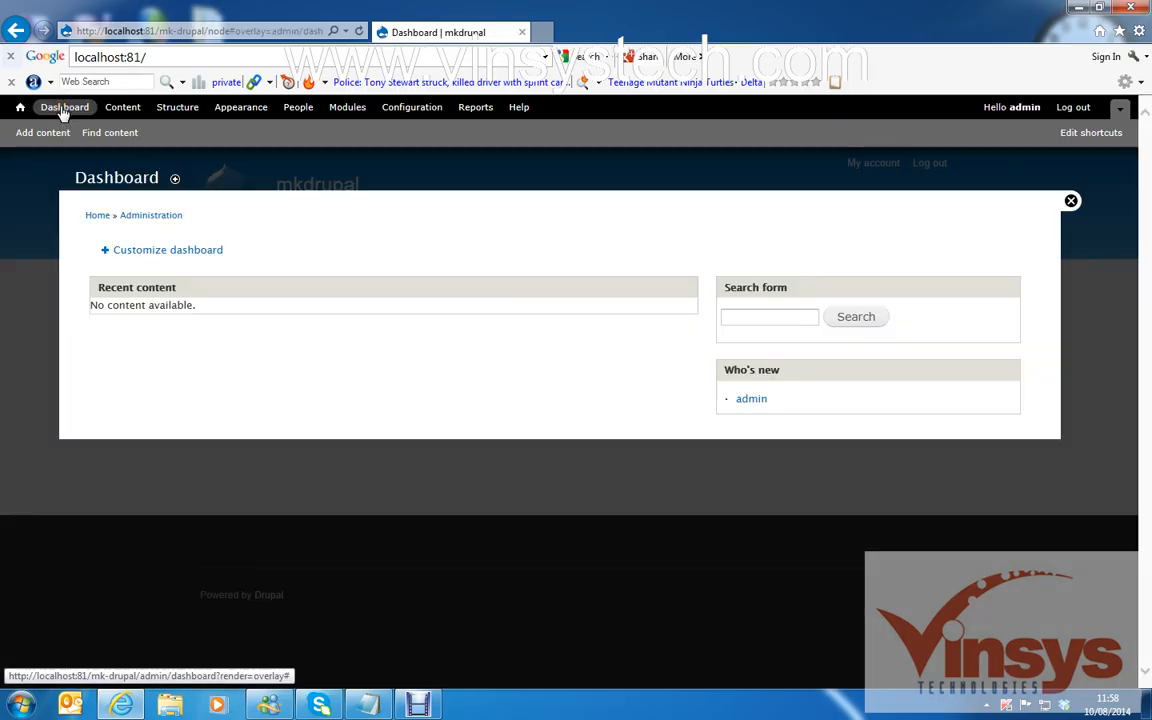
left_click(118, 117)
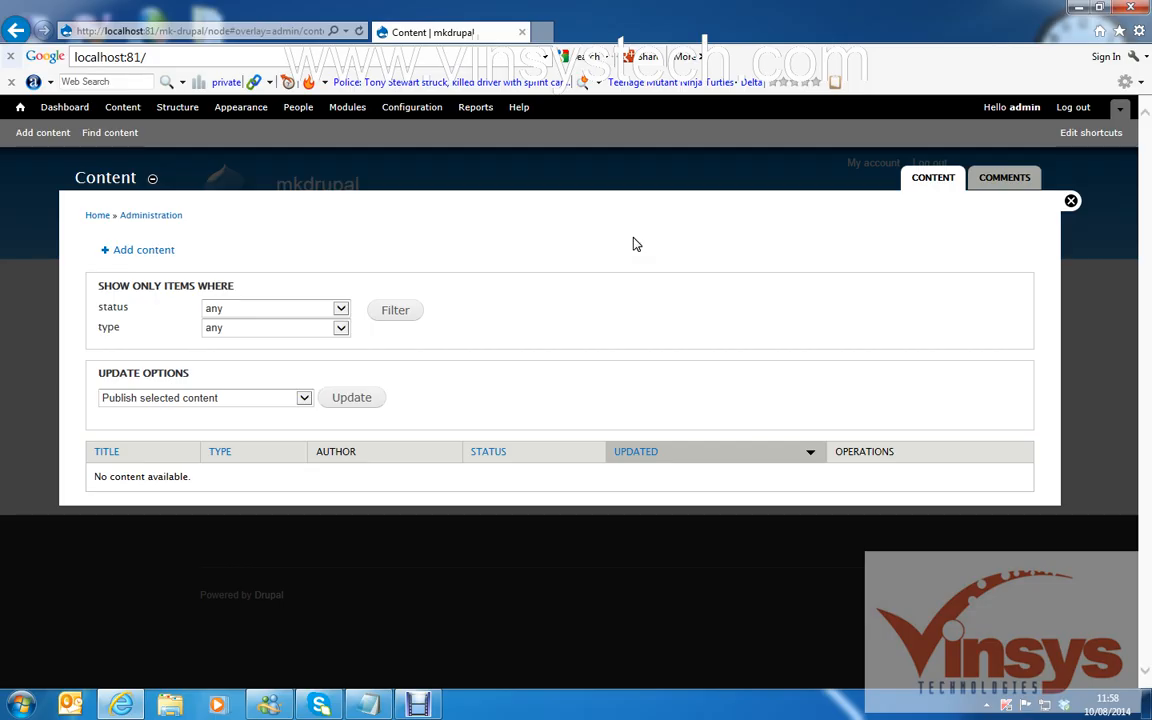
left_click(35, 140)
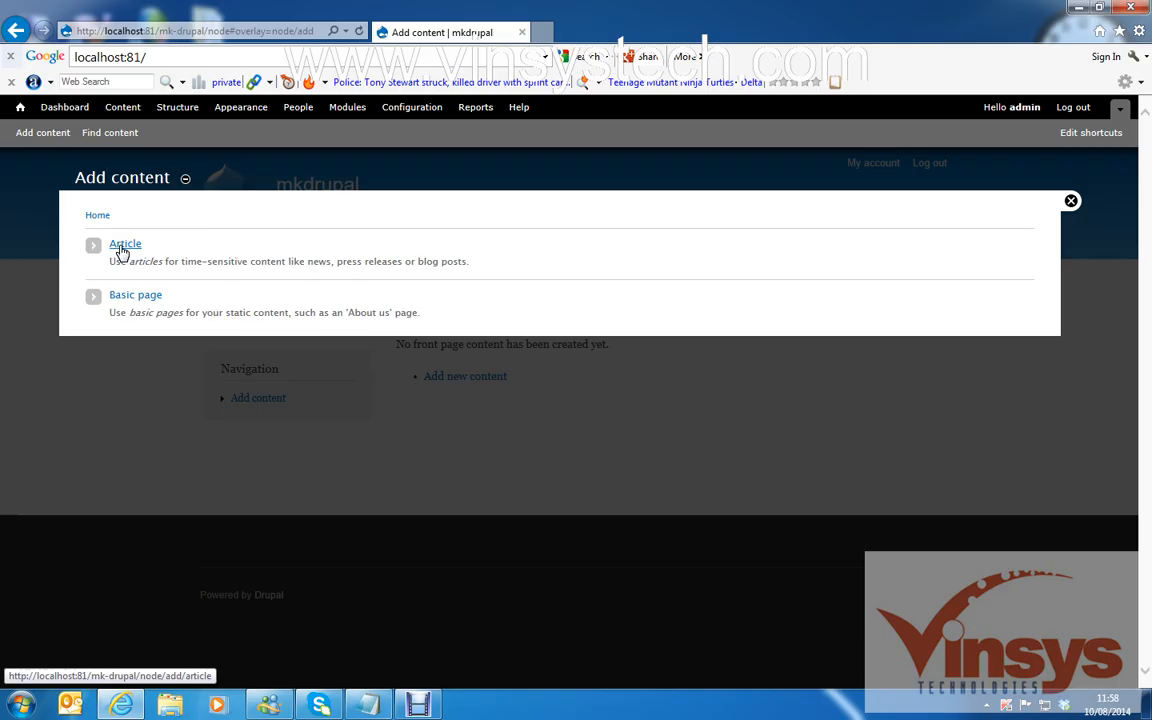
Create a Basic page titled 'about us' with body text 'about us page text come'.
left_click(129, 300)
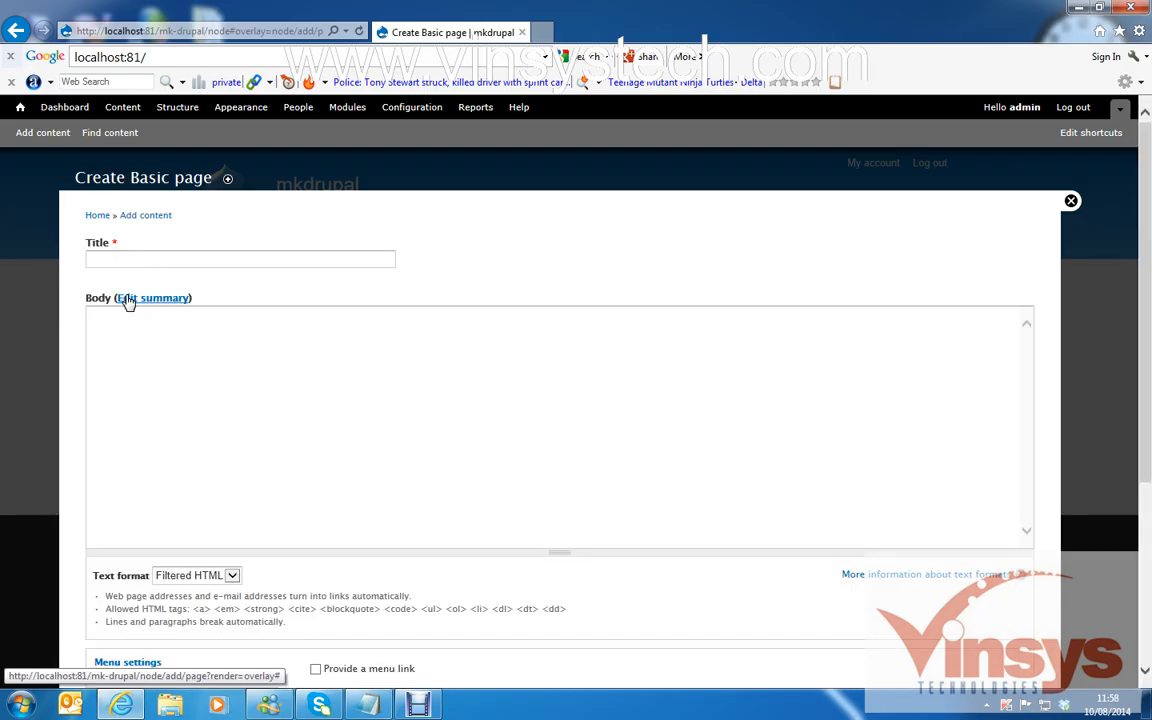
left_click(175, 260)
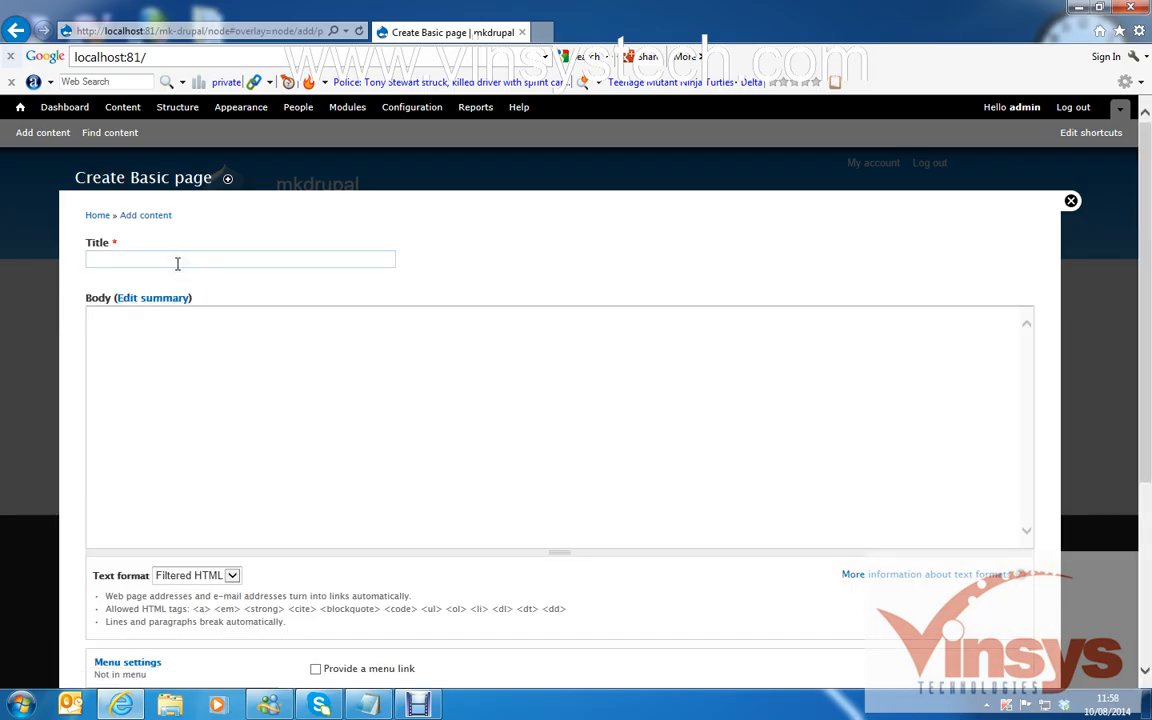
type("about us")
left_click(195, 343)
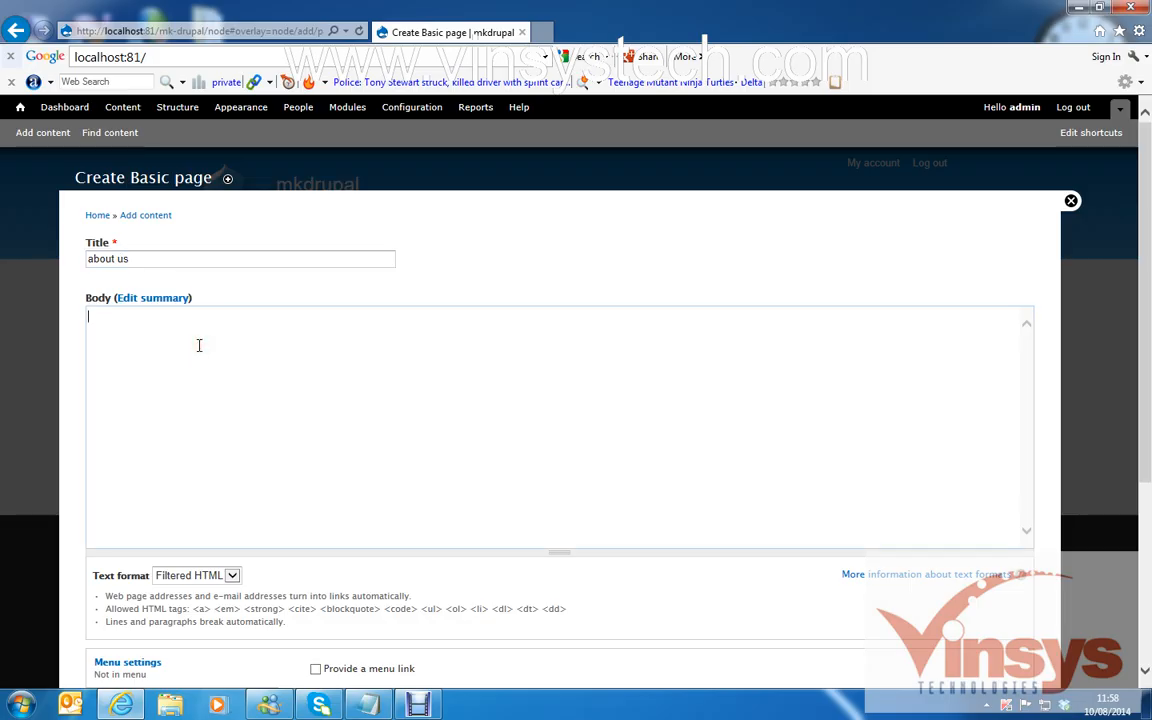
type("about us page text comes")
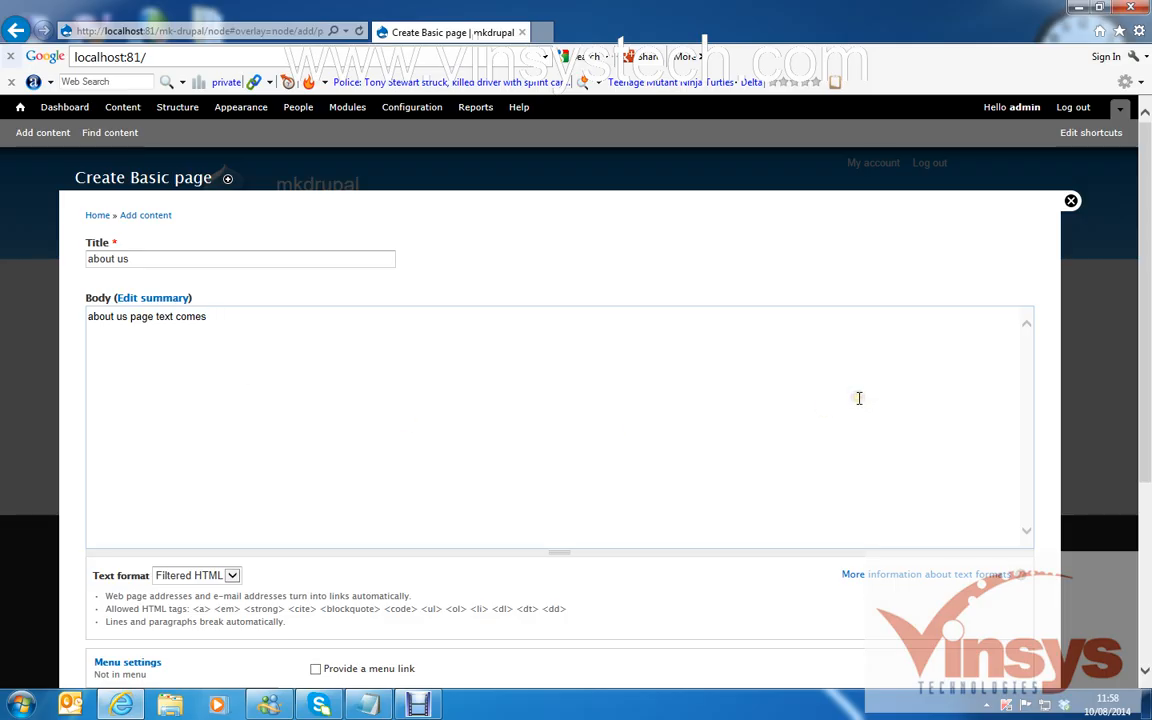
Give the page a main-menu link and save it.
scroll(1141, 290, "down", 3)
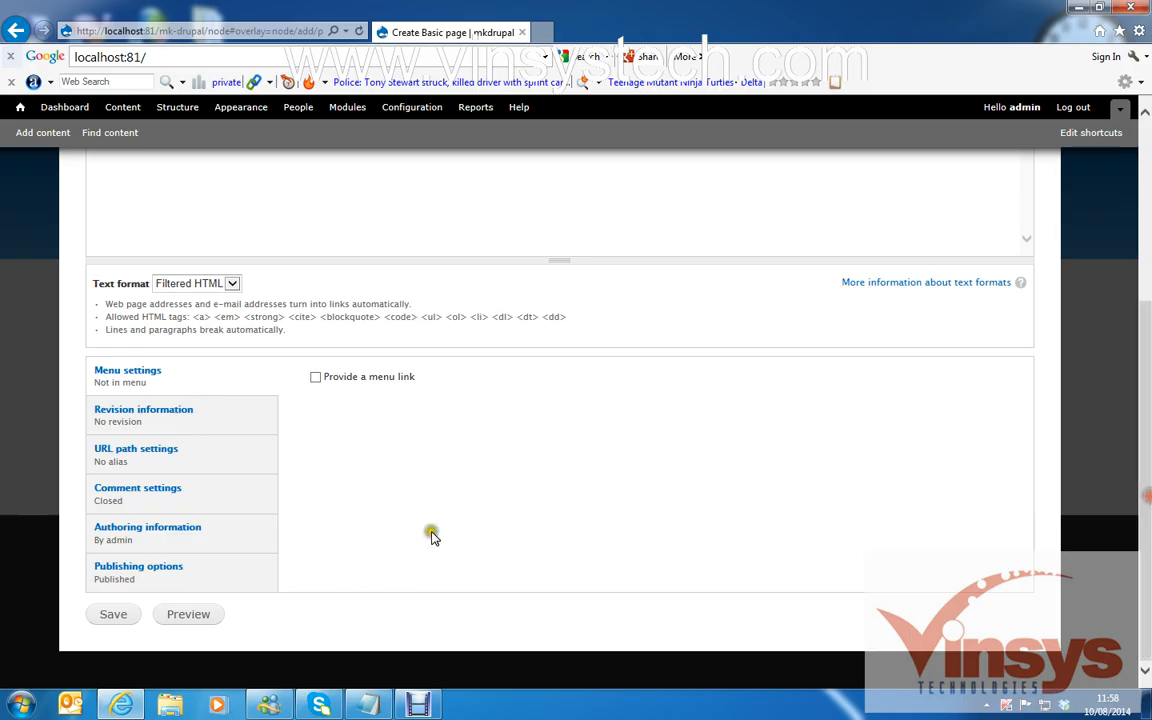
left_click(316, 379)
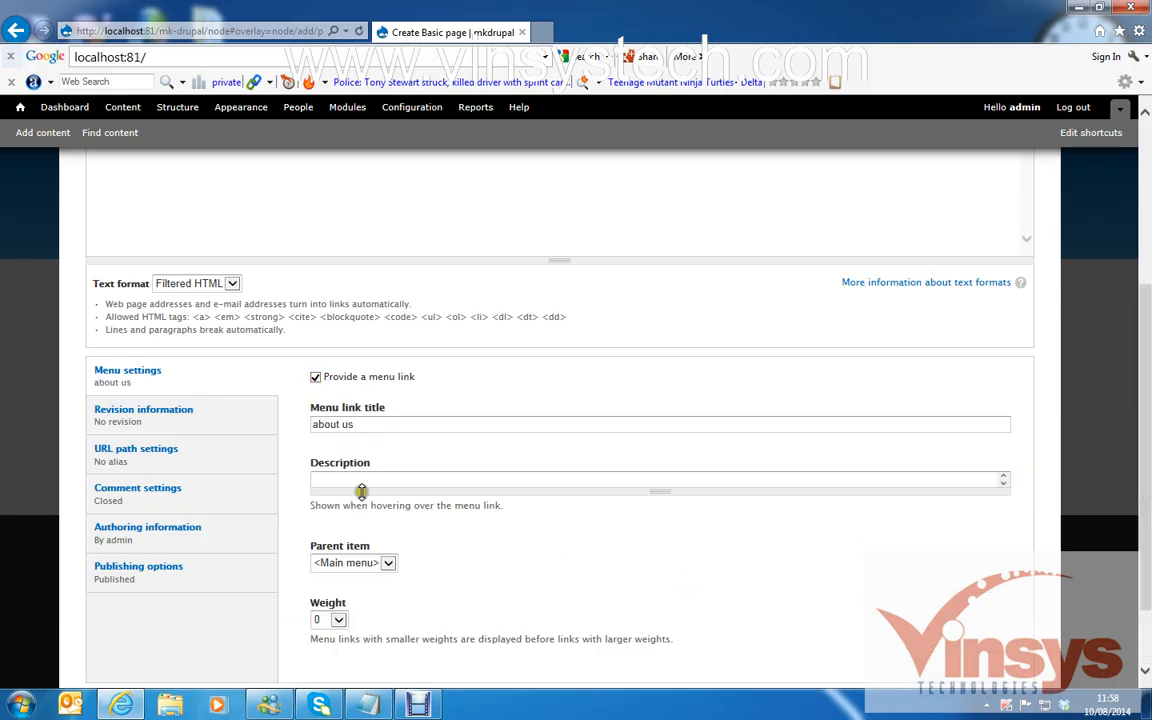
scroll(1030, 385, "down", 1)
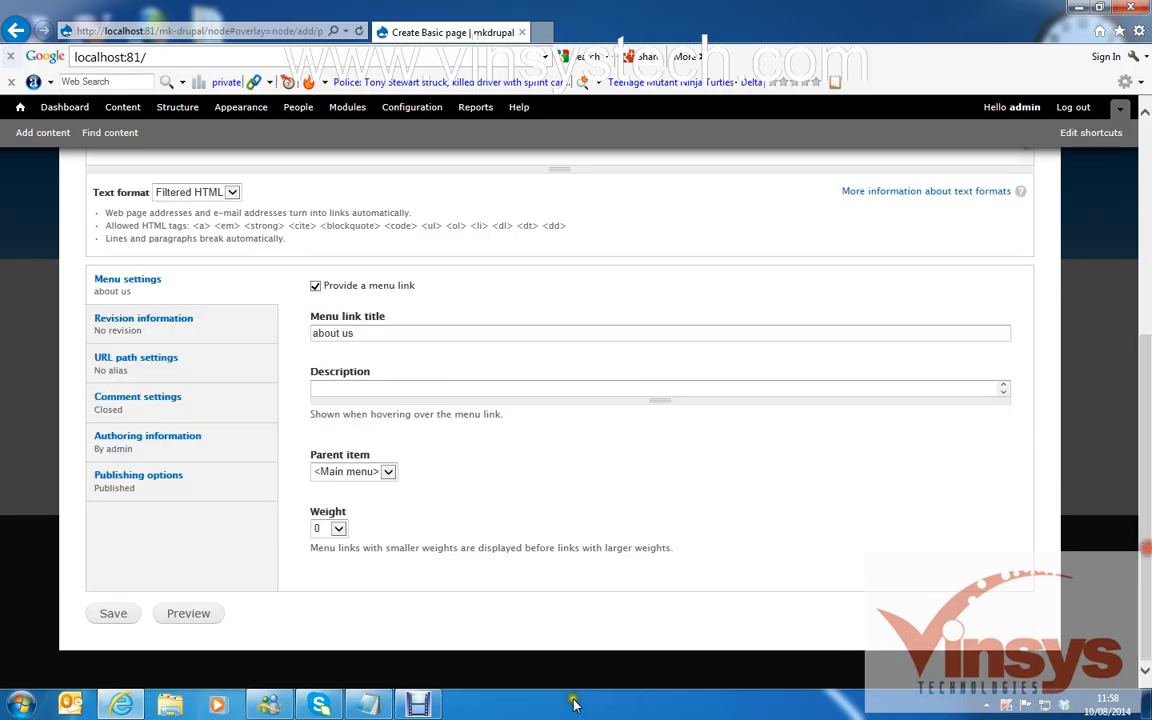
left_click(158, 615)
left_click(113, 614)
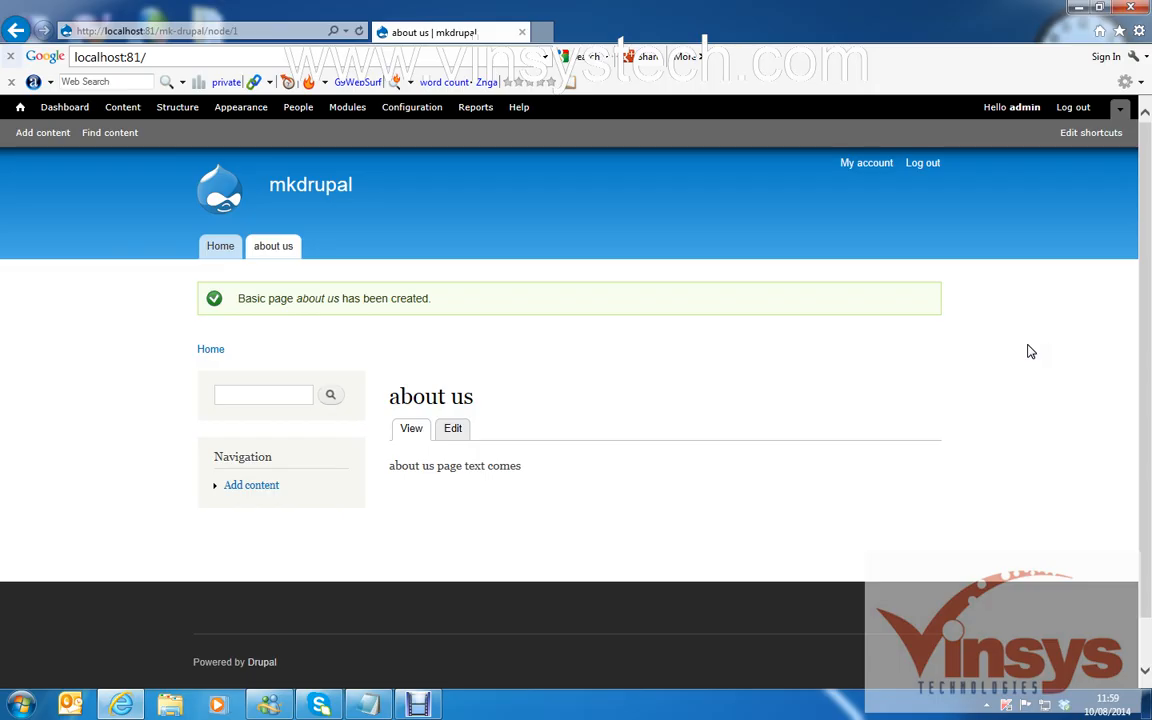
Log out, open the 'about us' page from the menu, check its heading and body, then return home.
left_click(1078, 116)
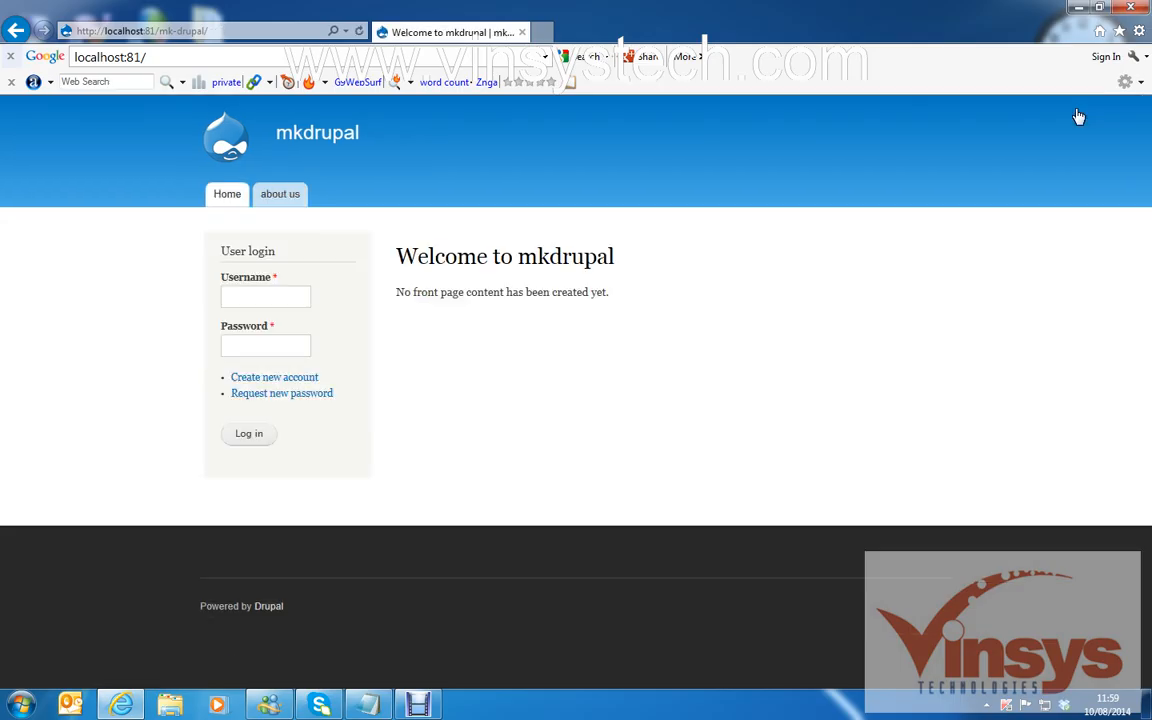
left_click(295, 203)
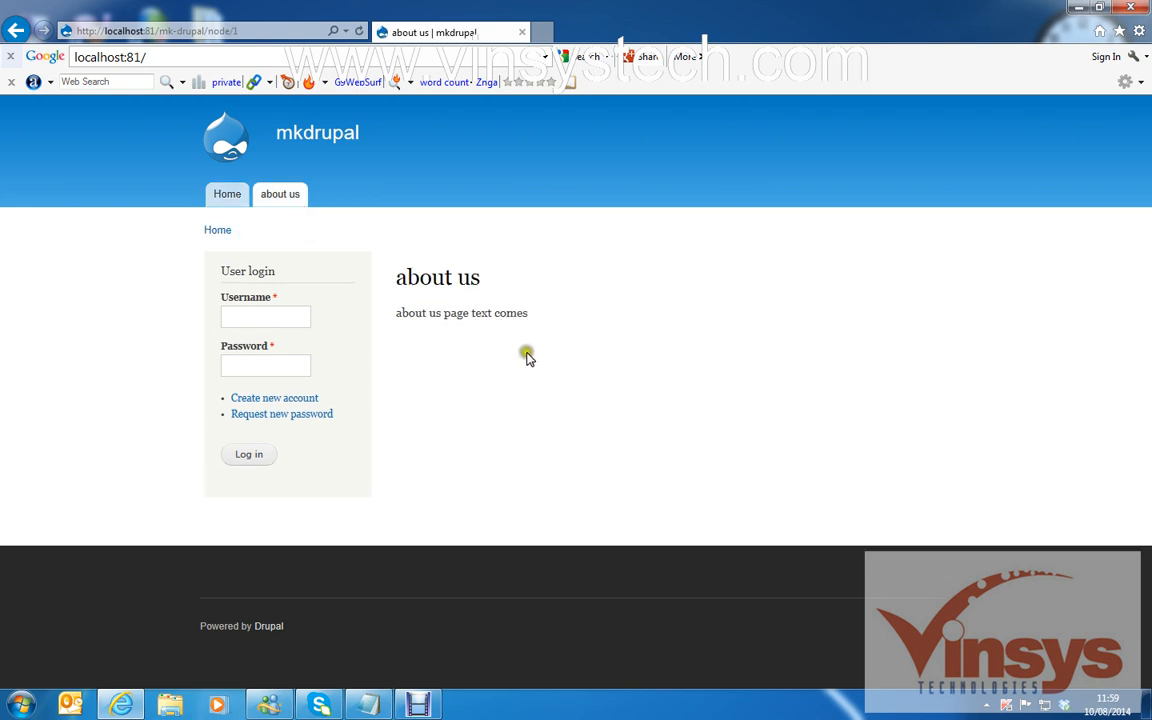
left_click_drag(398, 277, 512, 276)
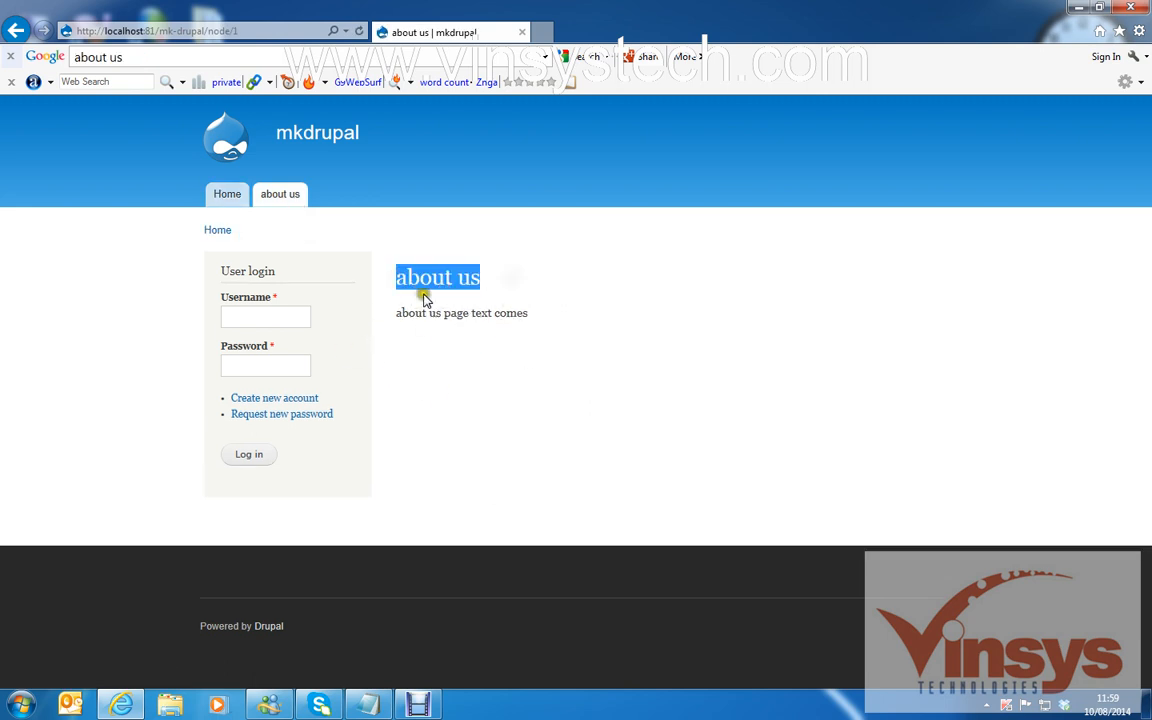
left_click_drag(399, 313, 598, 330)
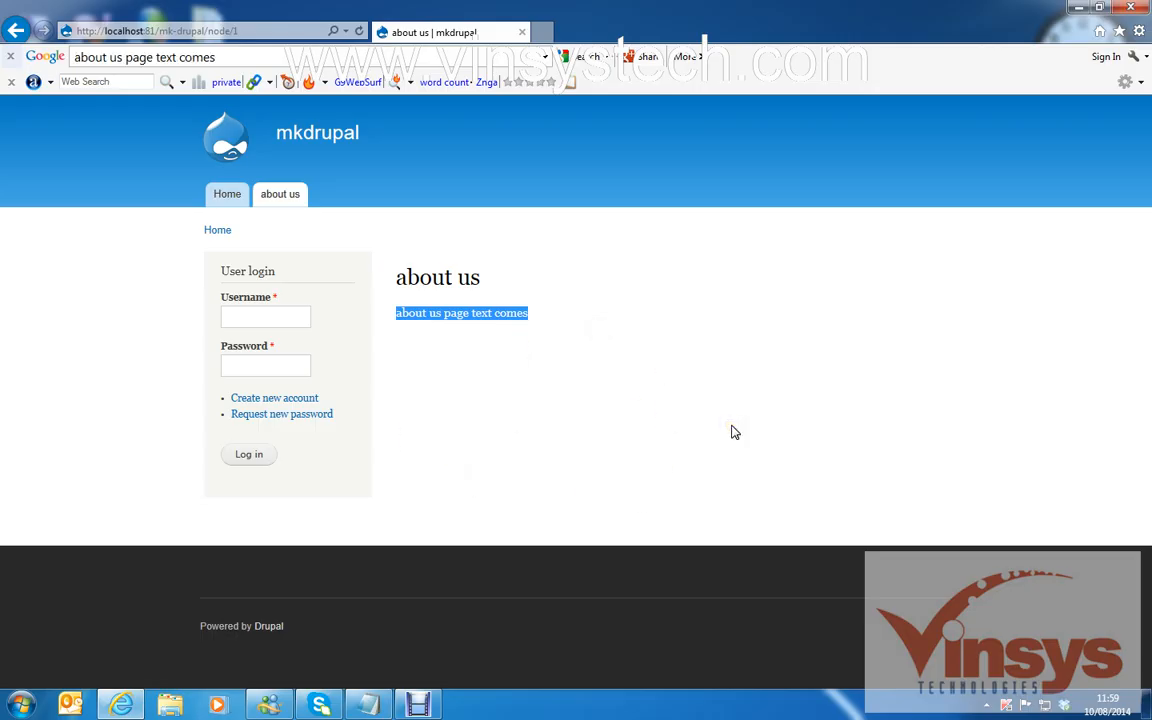
left_click(290, 145)
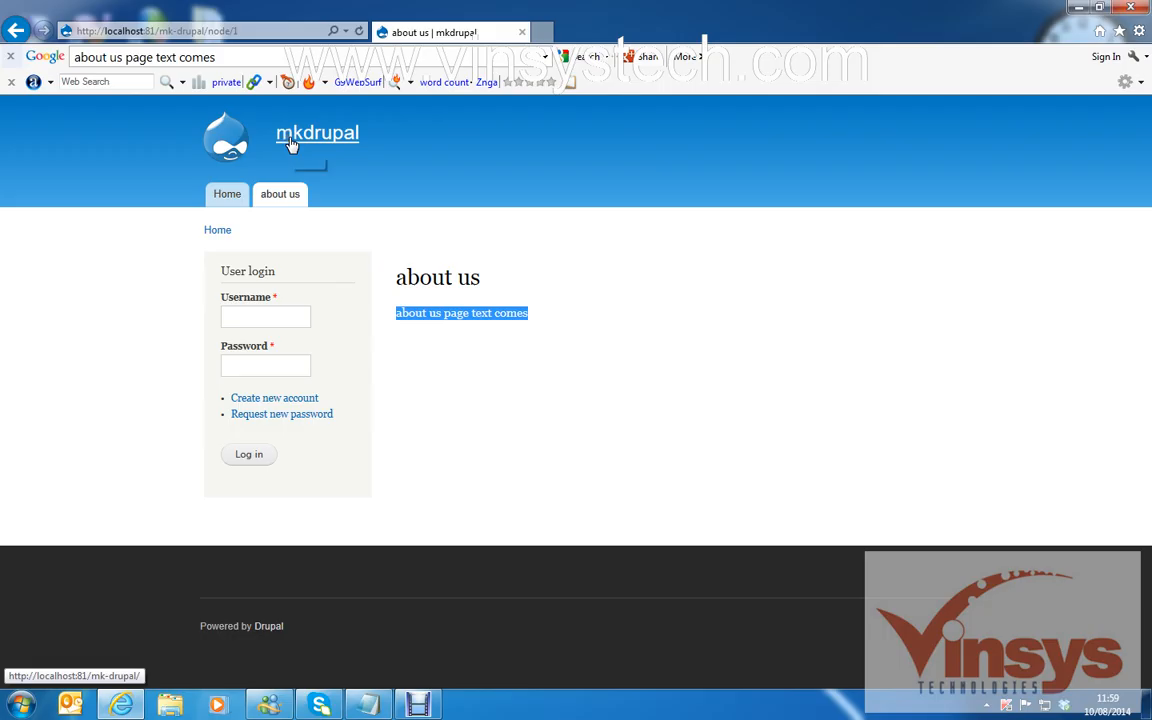